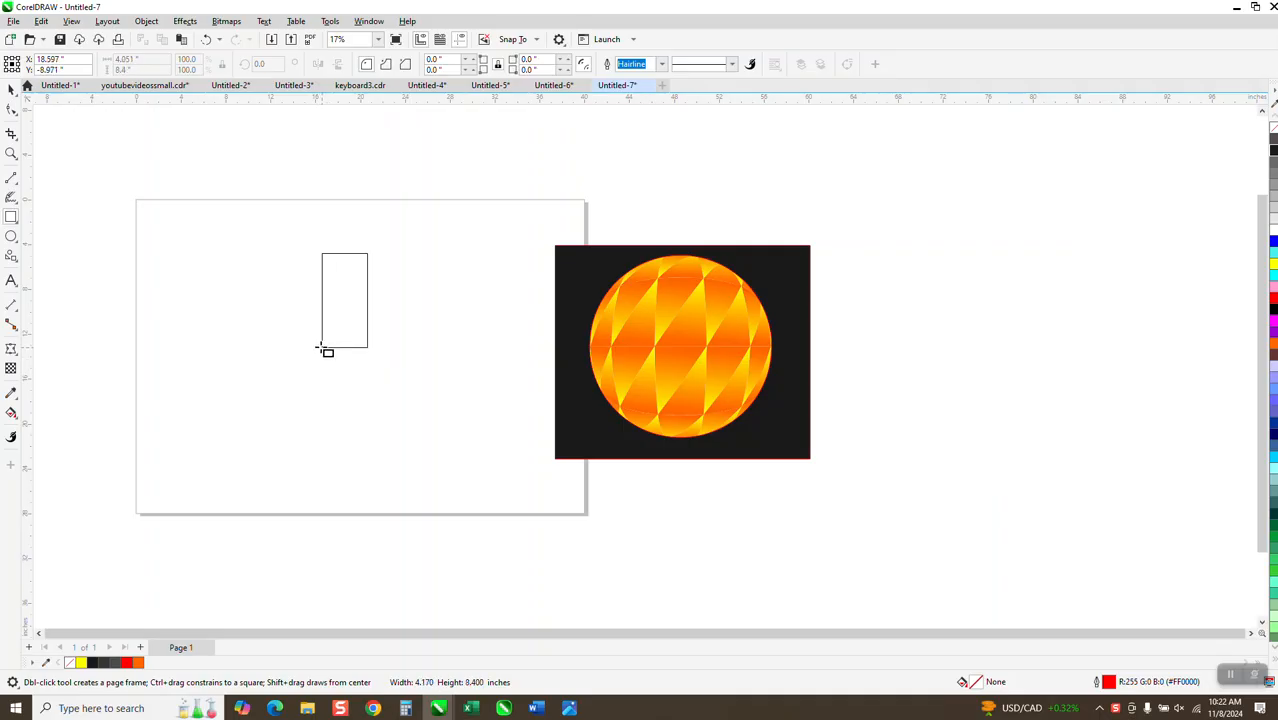
Draw a 2-point line diagonally across the rectangle from its lower-right corner to its upper-left corner
click(18, 186)
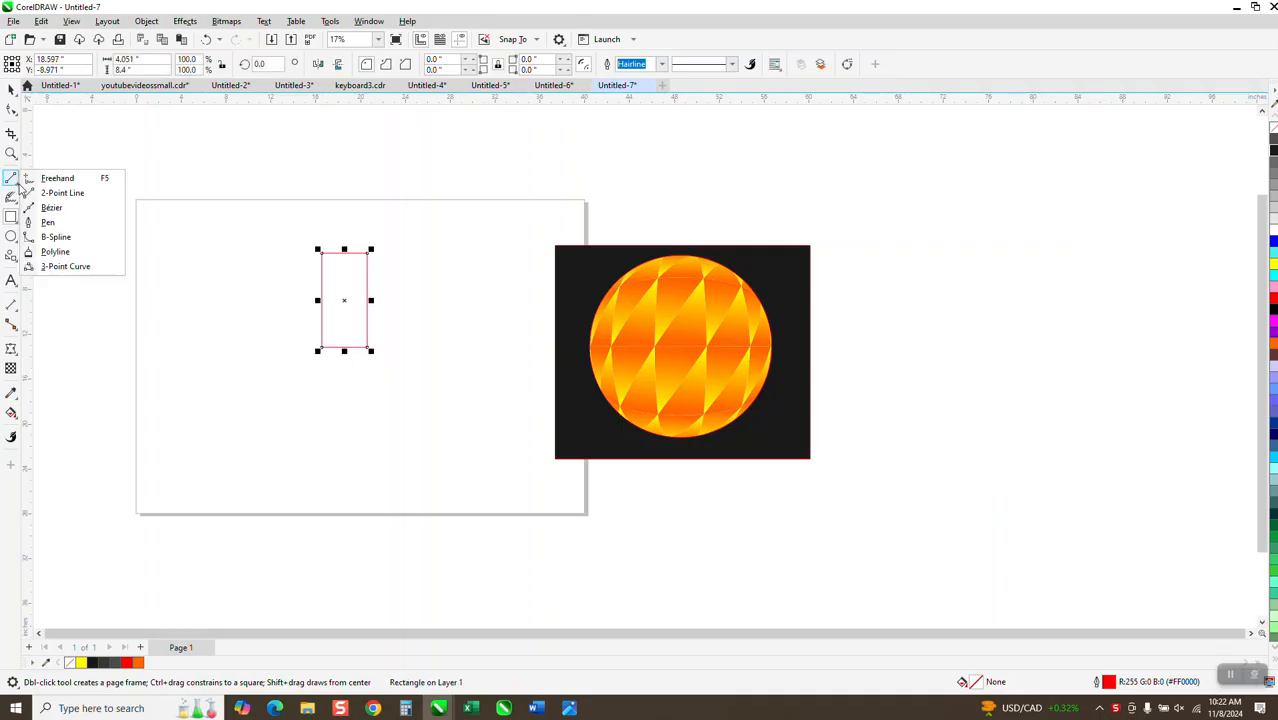
click(74, 193)
drag(364, 347, 322, 254)
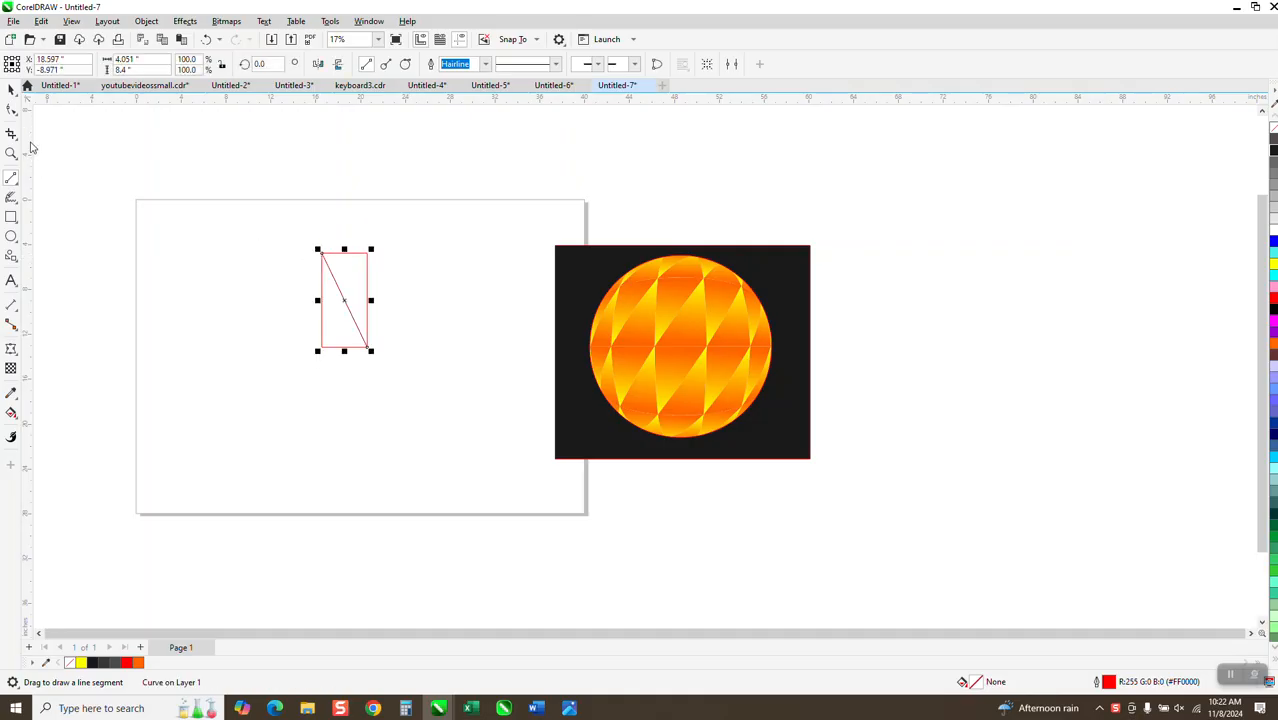
Smart-fill the upper-right half of the rectangle with orange and shift the new triangle 6 inches right, clear of the outline
click(11, 413)
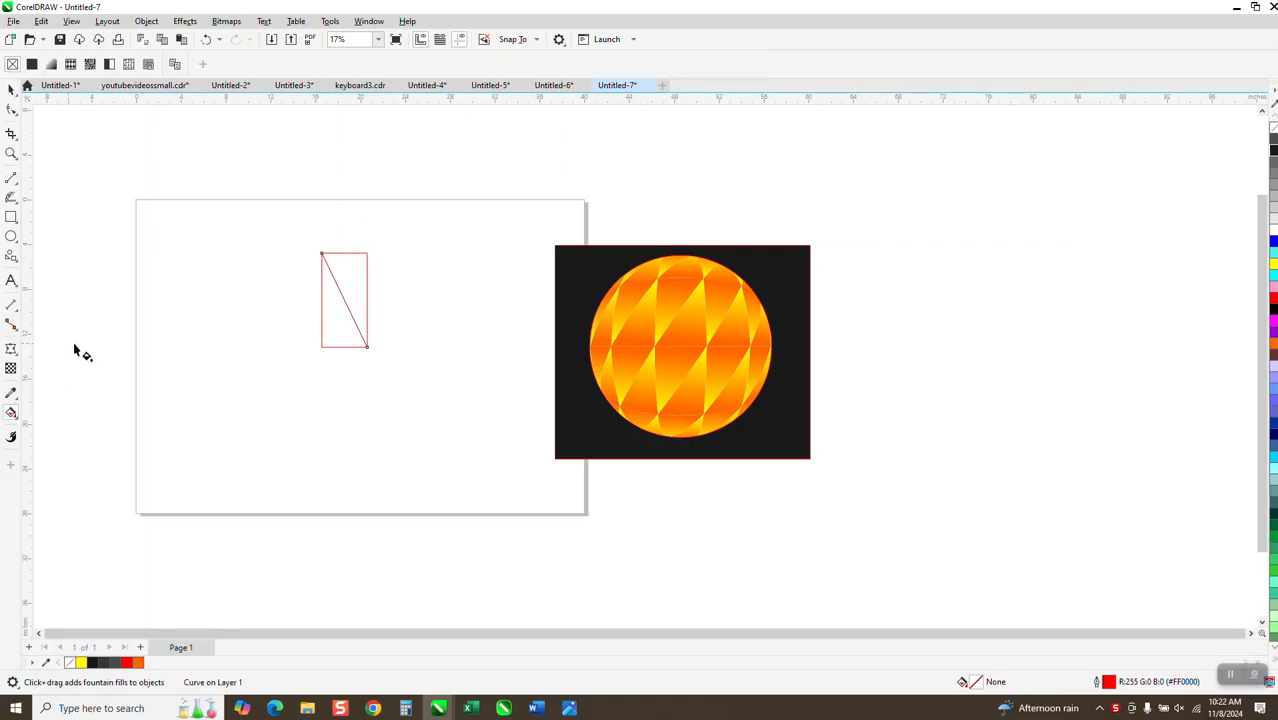
click(11, 413)
click(49, 428)
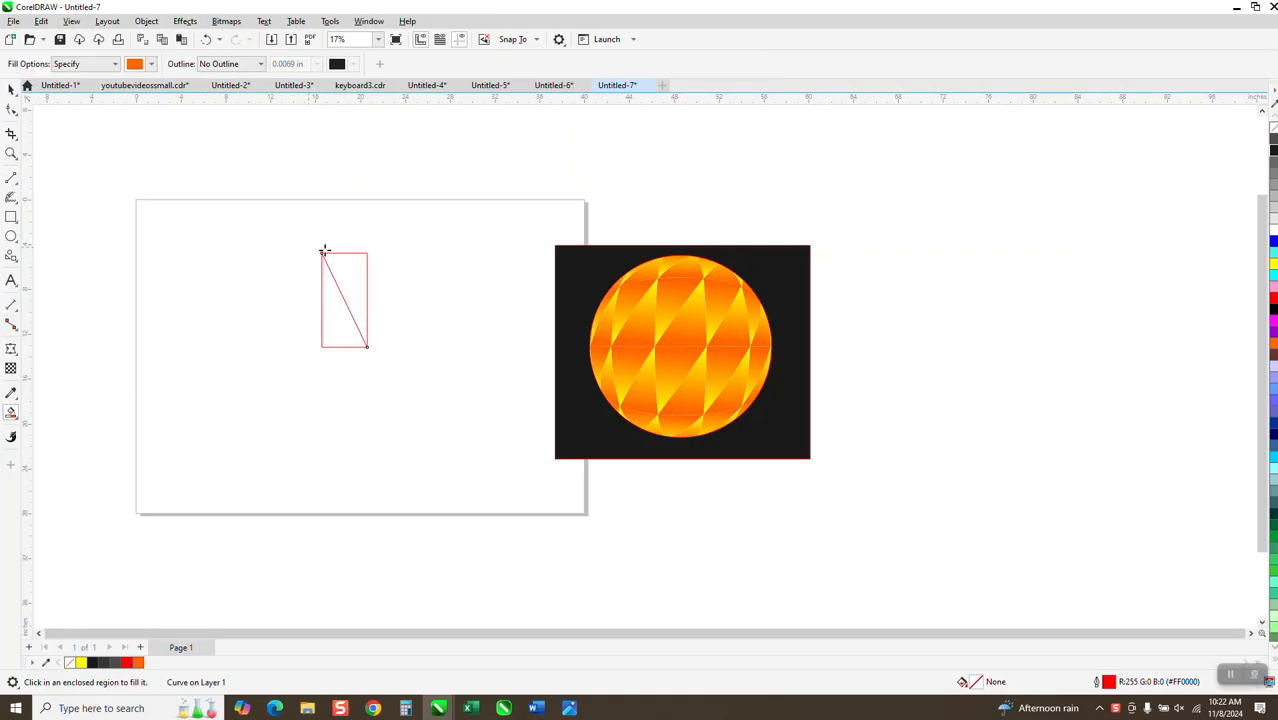
click(354, 286)
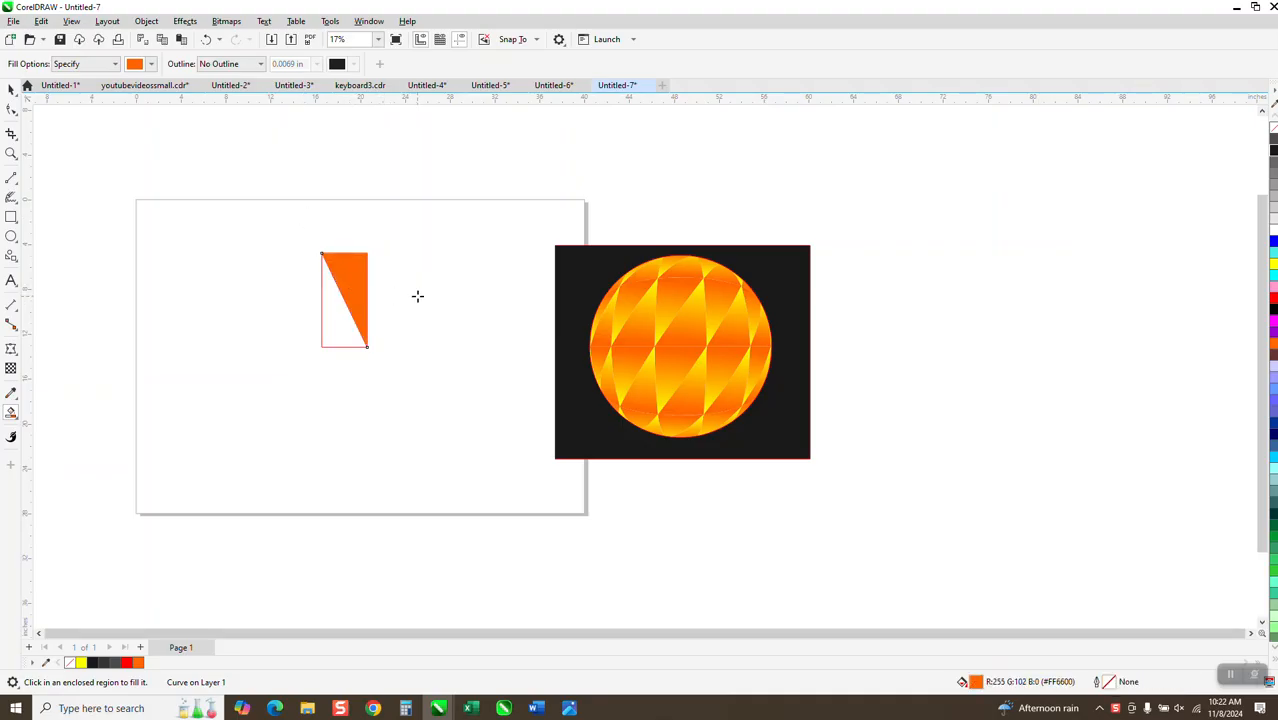
key(Right)
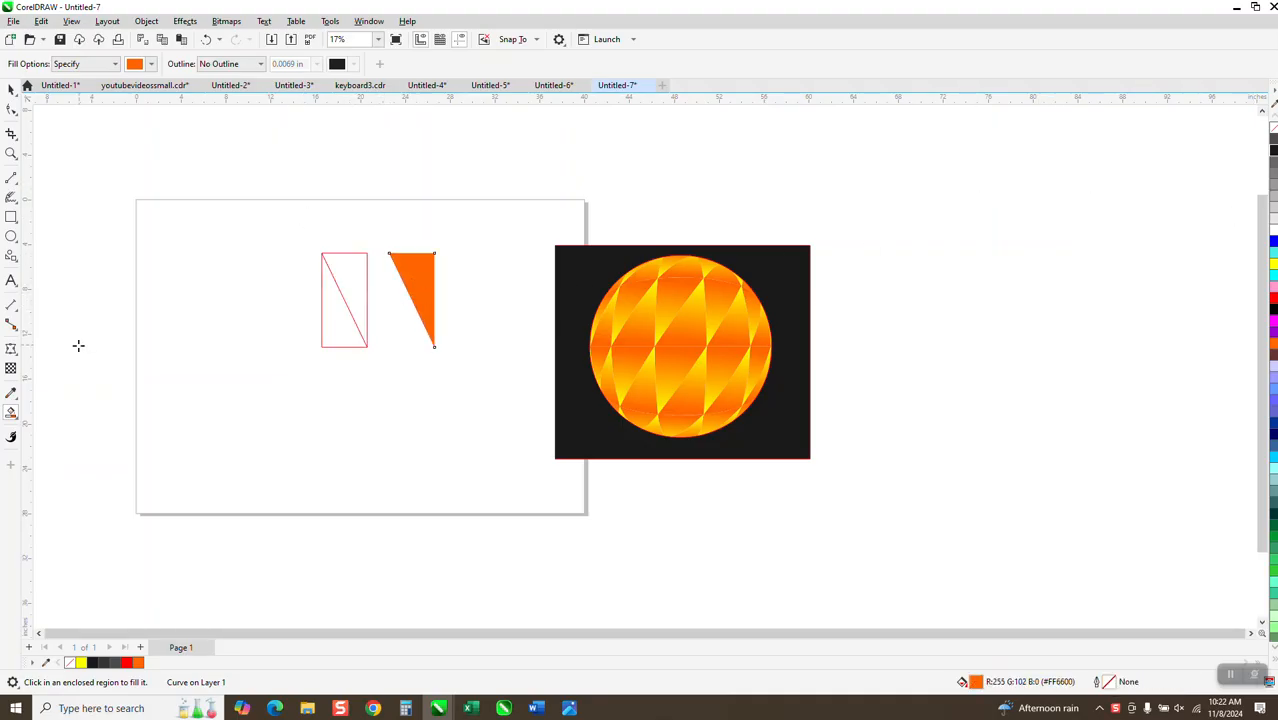
Apply a linear fountain fill to the triangle, running from orange at the lower tip to yellow at the top
click(17, 419)
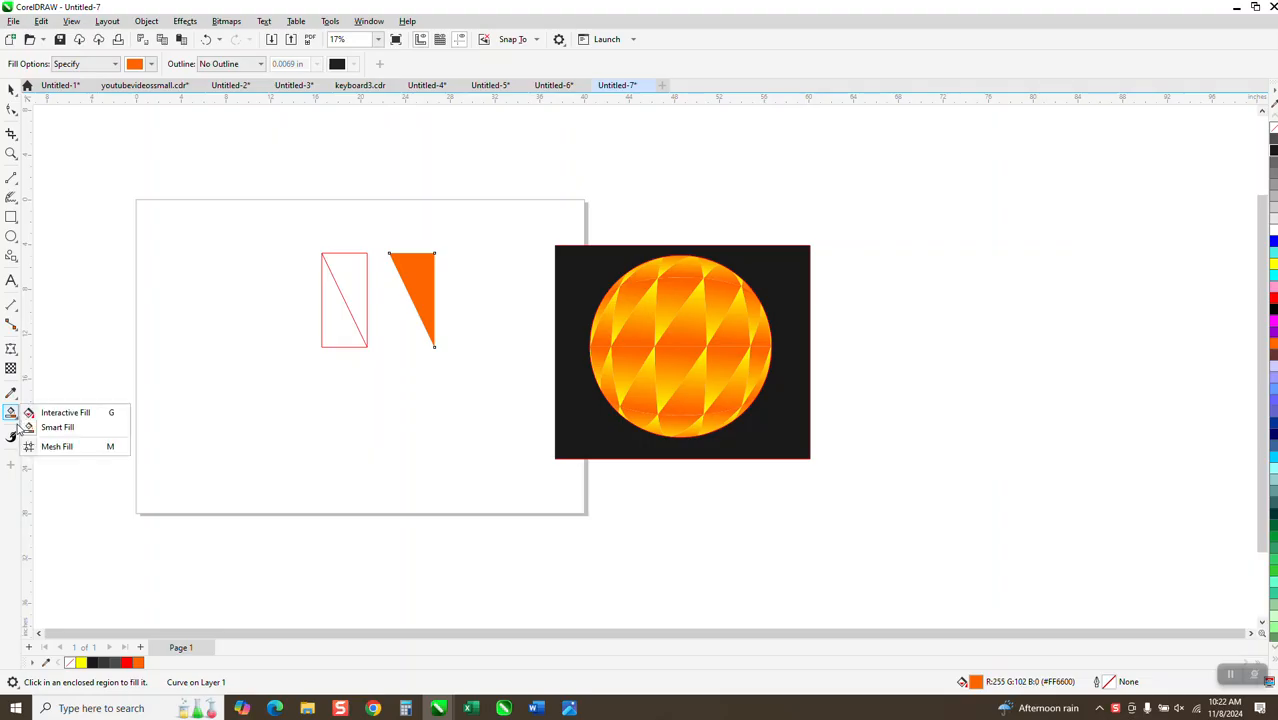
click(60, 412)
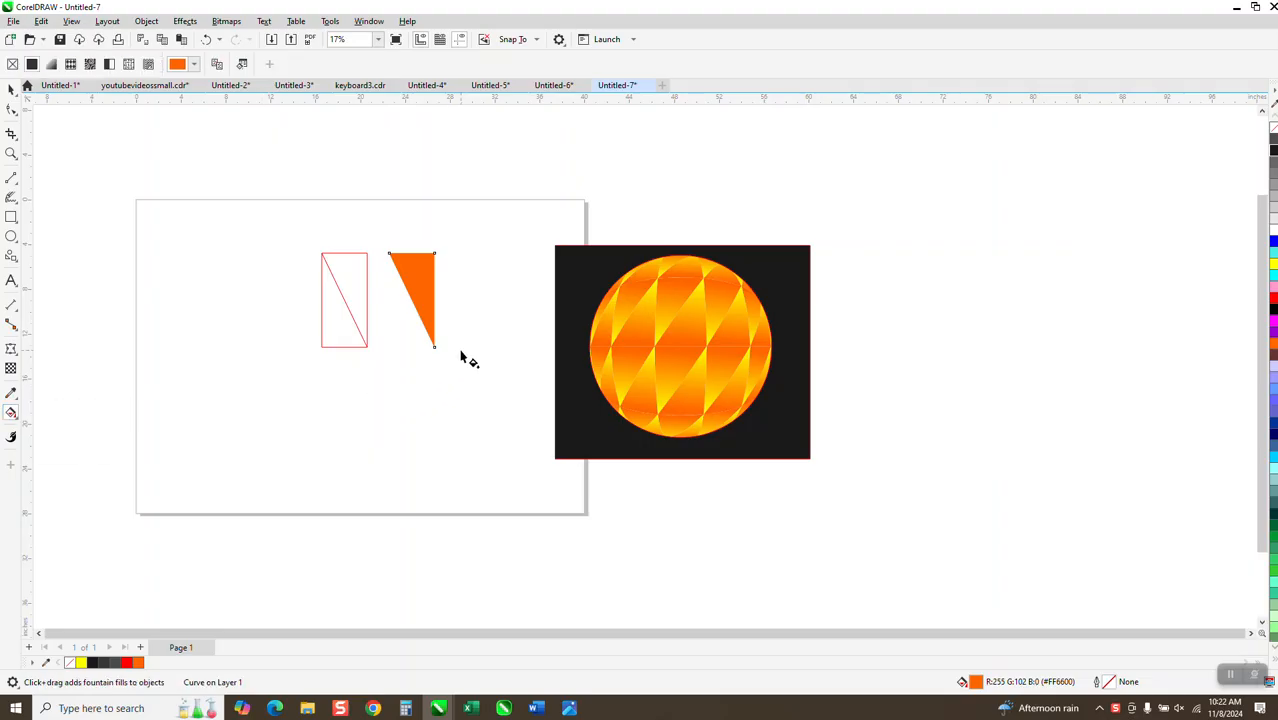
drag(430, 338, 420, 240)
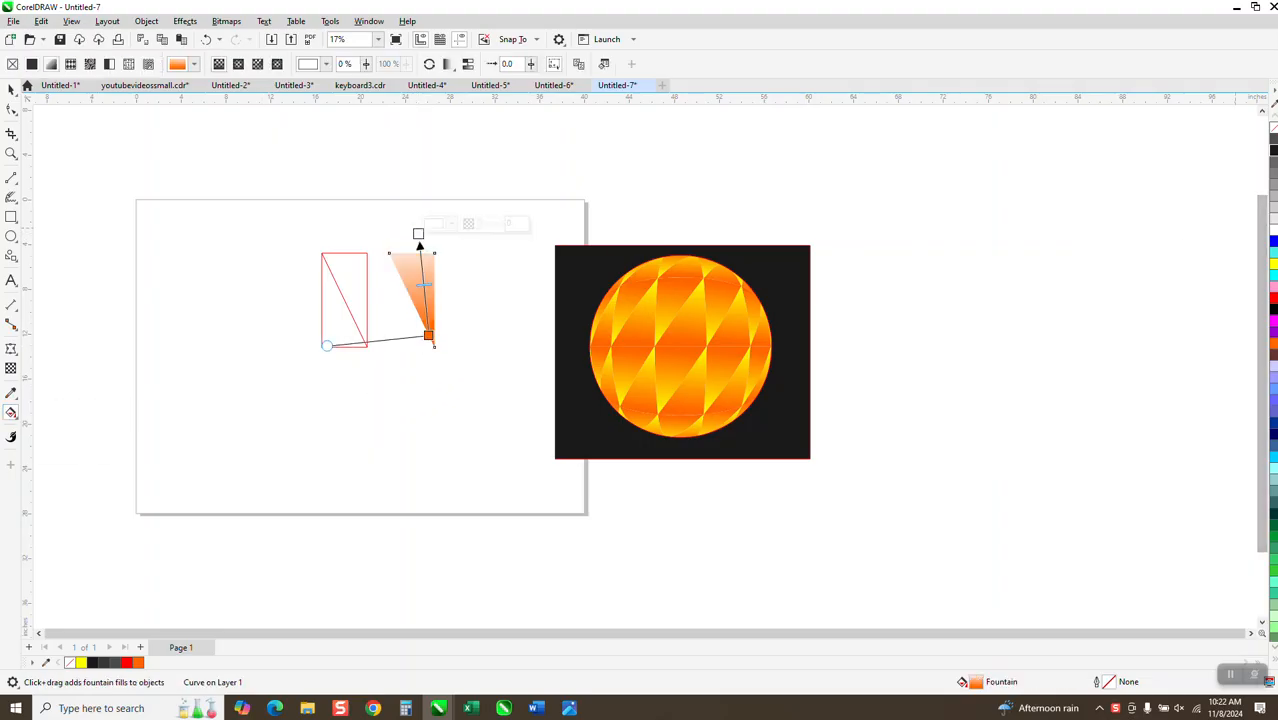
drag(1274, 268, 419, 236)
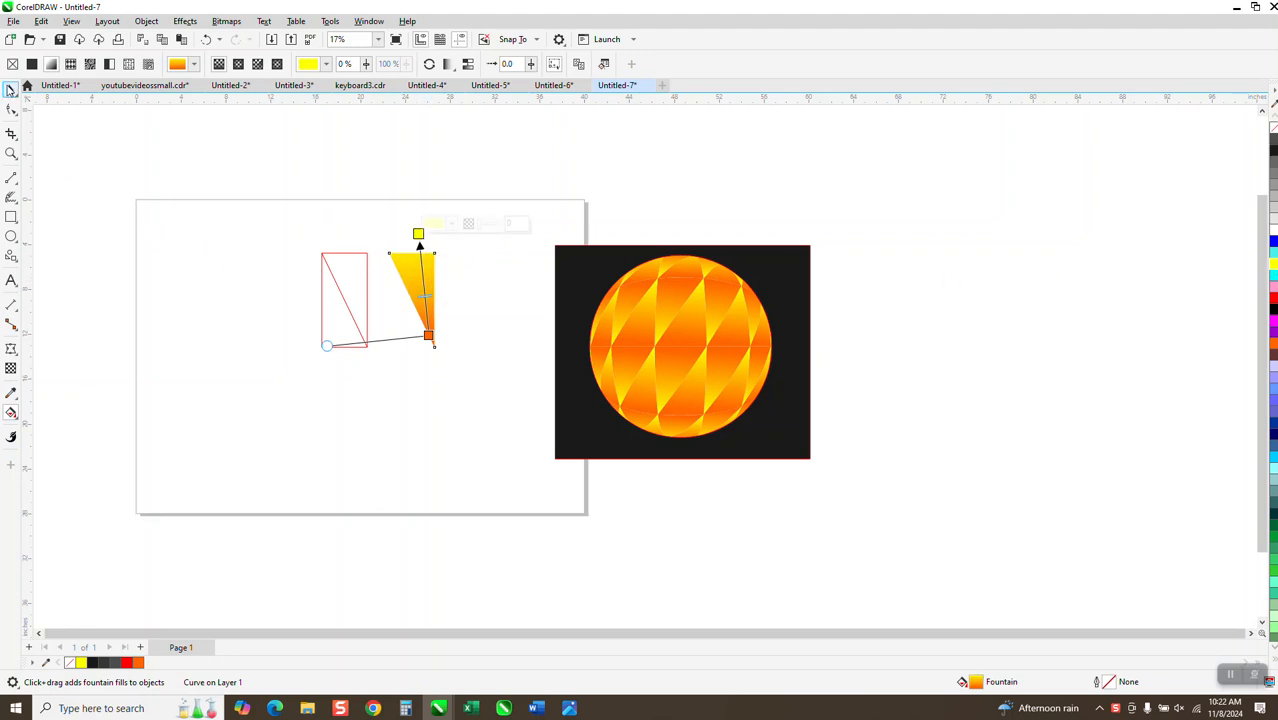
Add a copy of the gradient triangle mirrored horizontally and vertically to complete a two-triangle rectangular tile
click(11, 88)
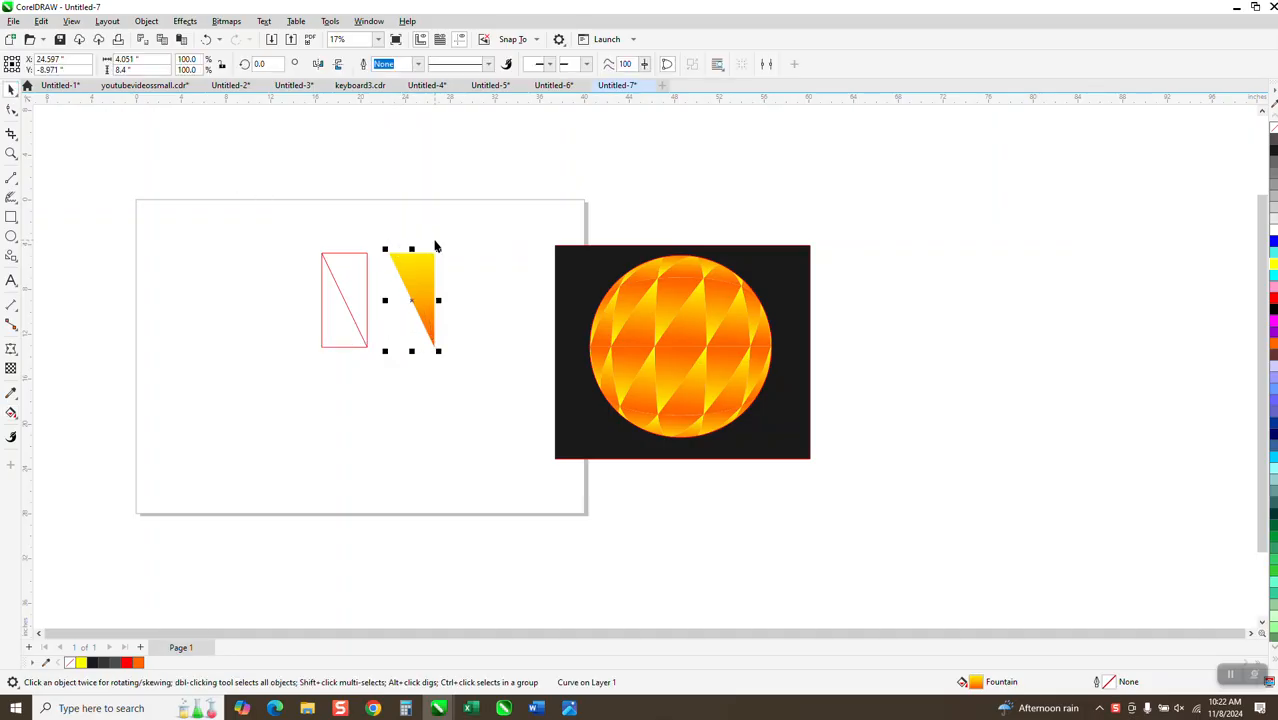
click(338, 64)
click(338, 64)
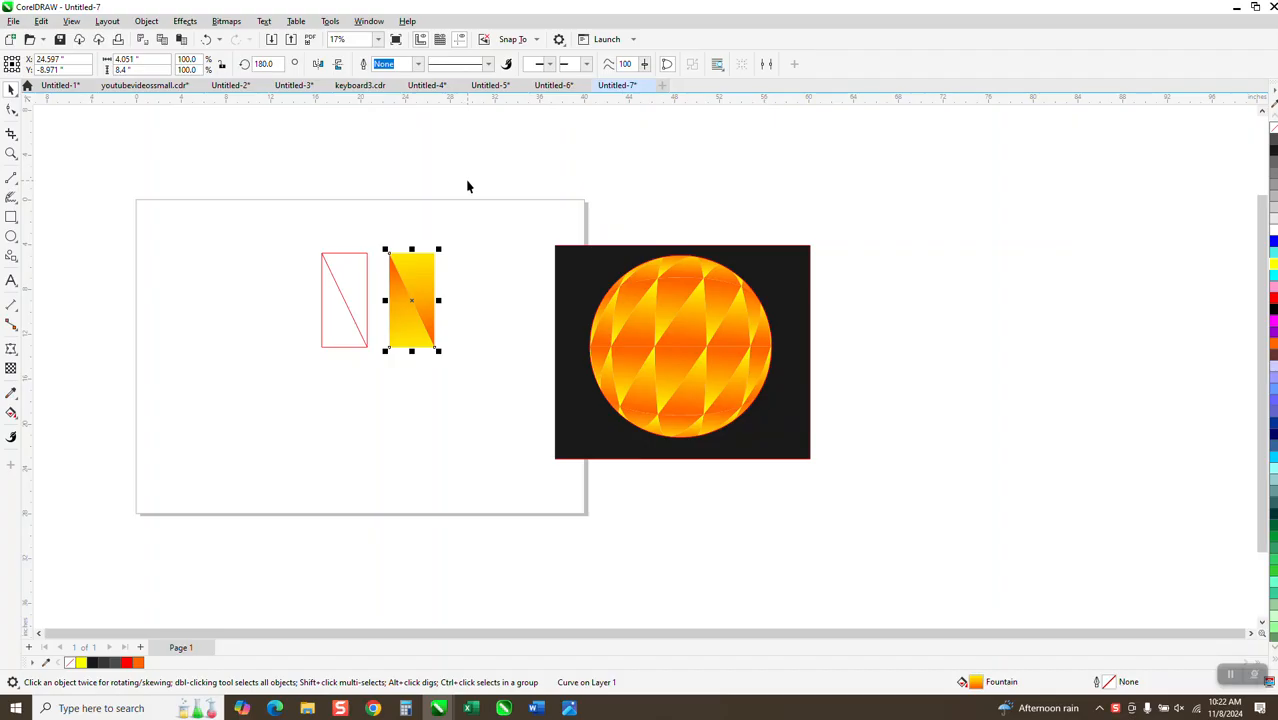
Delete the red outline rectangle with its diagonal and move the gradient tile to about X 11.4, Y -8.5 inches
drag(297, 237, 379, 378)
key(Delete)
drag(372, 228, 466, 358)
drag(418, 308, 263, 303)
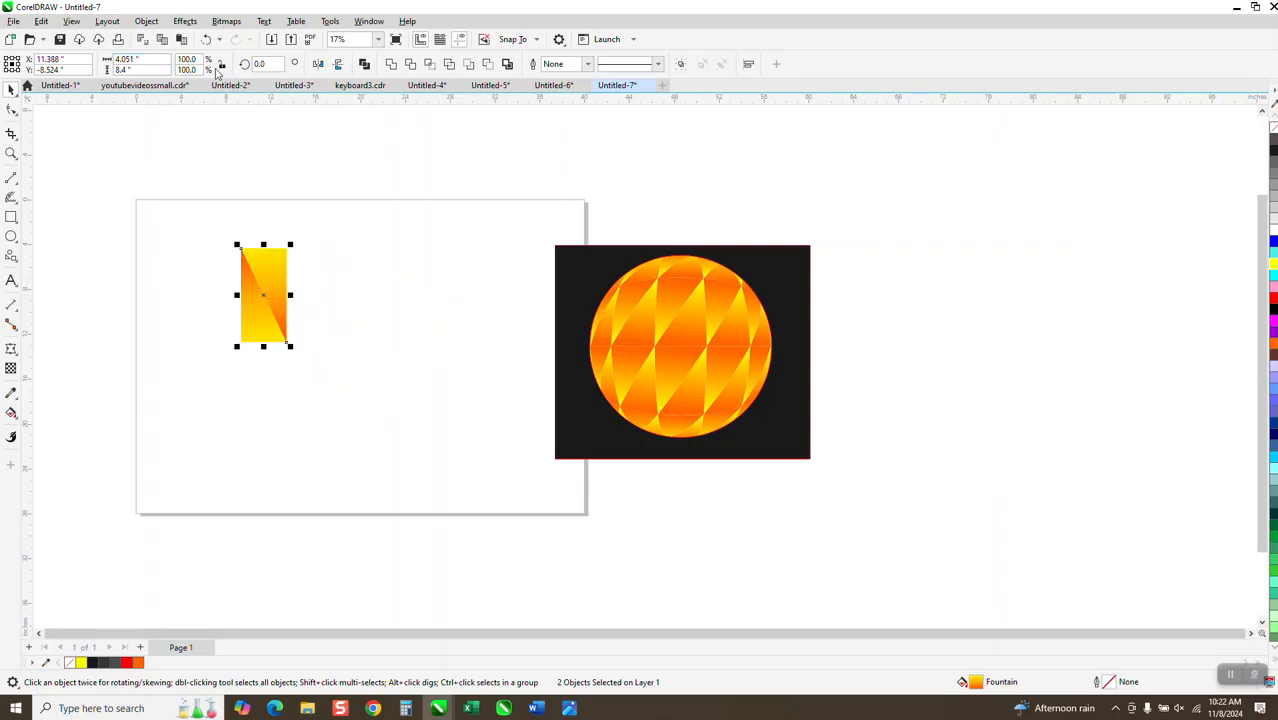
Set the gradient tile's width to 3 inches
double_click(141, 62)
text(3)
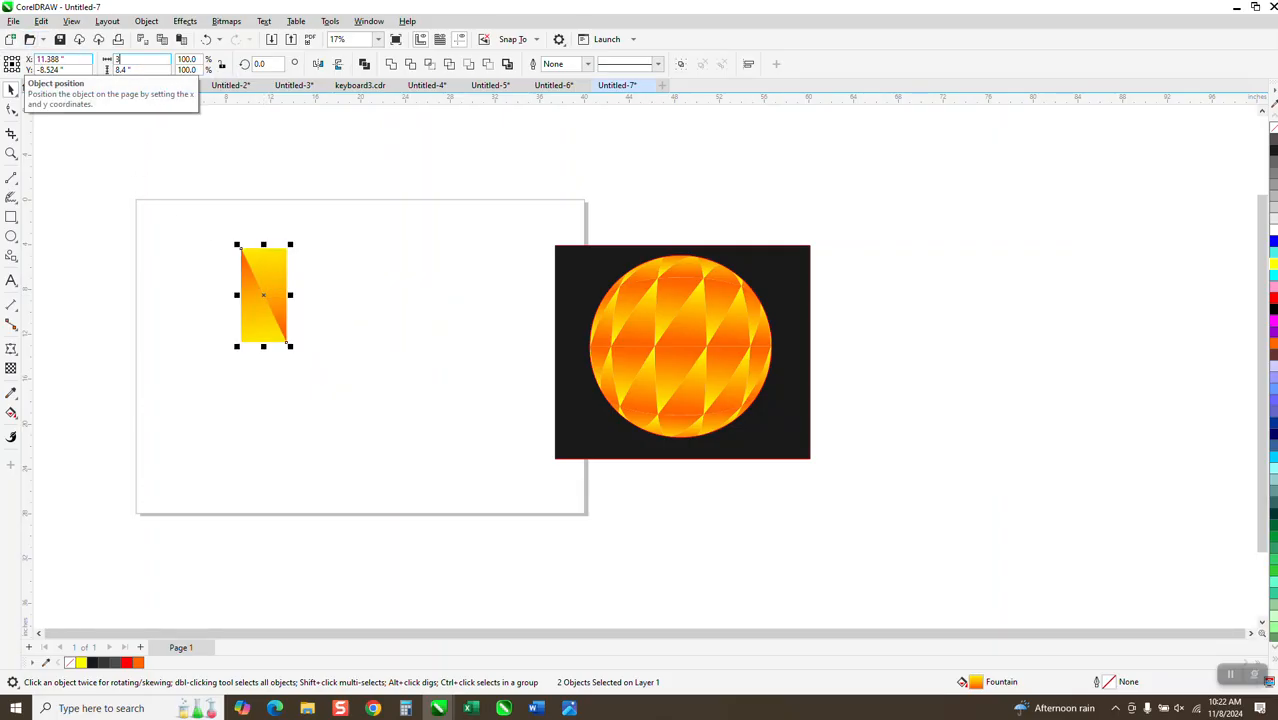
key(Return)
click(371, 131)
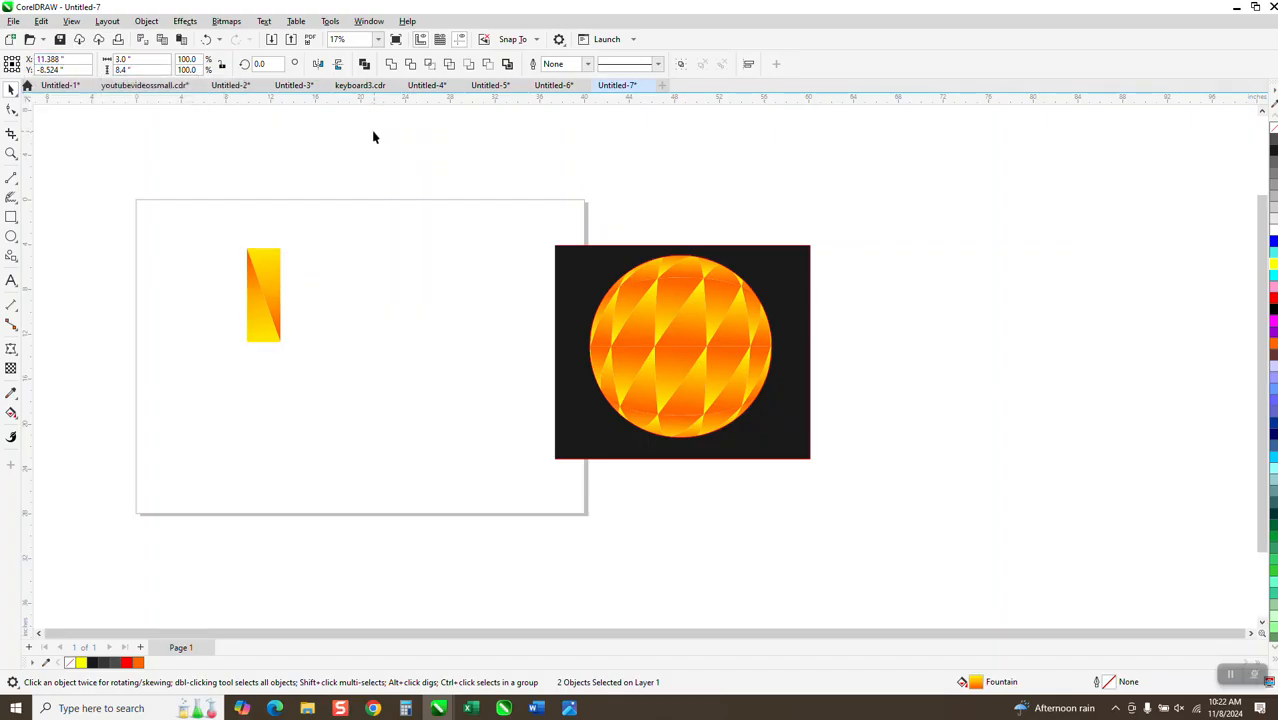
Set the document's nudge distance to 3 inches
double_click(447, 64)
text(3)
key(Return)
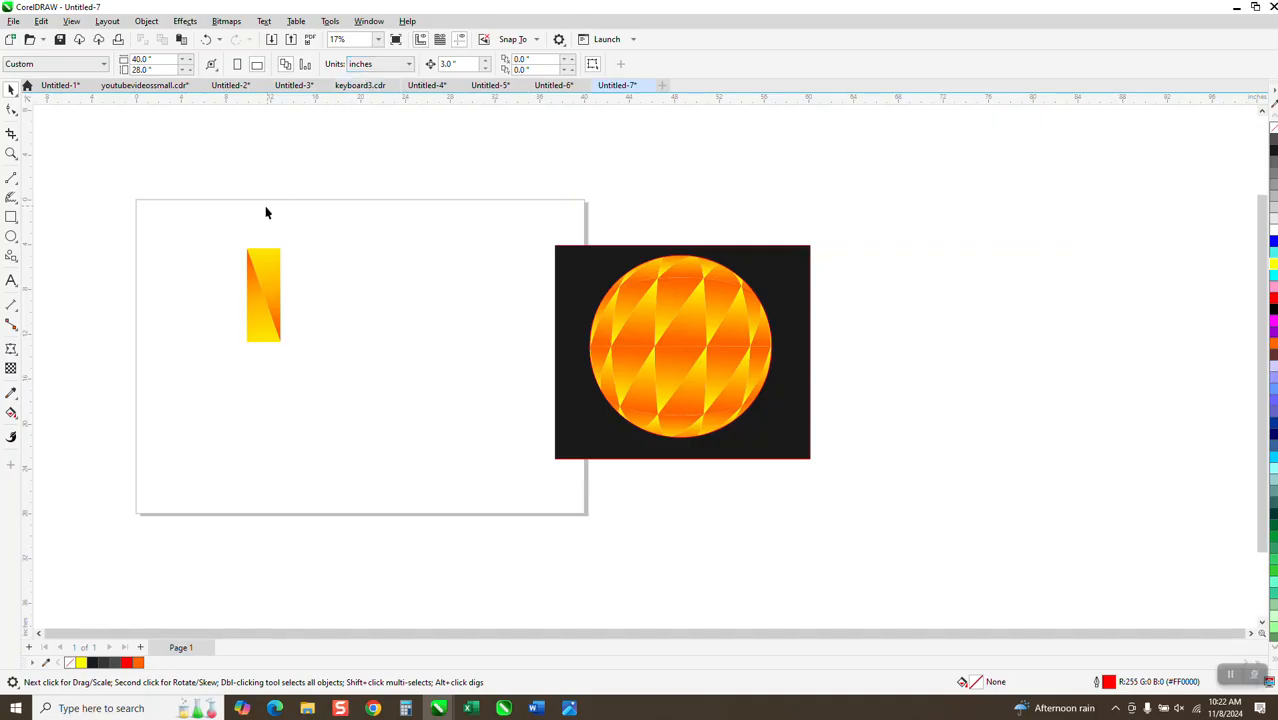
Place a copy of the tile 3 inches to its right and mirror the copy horizontally
drag(251, 313, 310, 314)
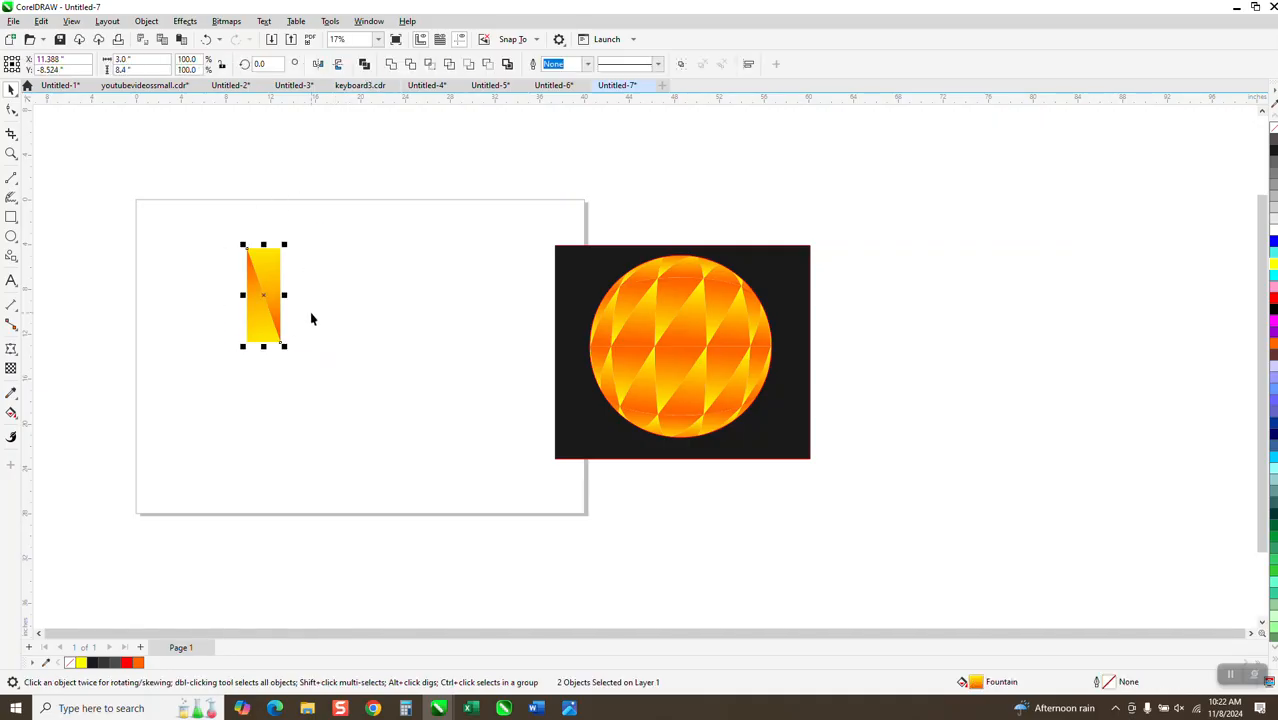
key(ctrl+d)
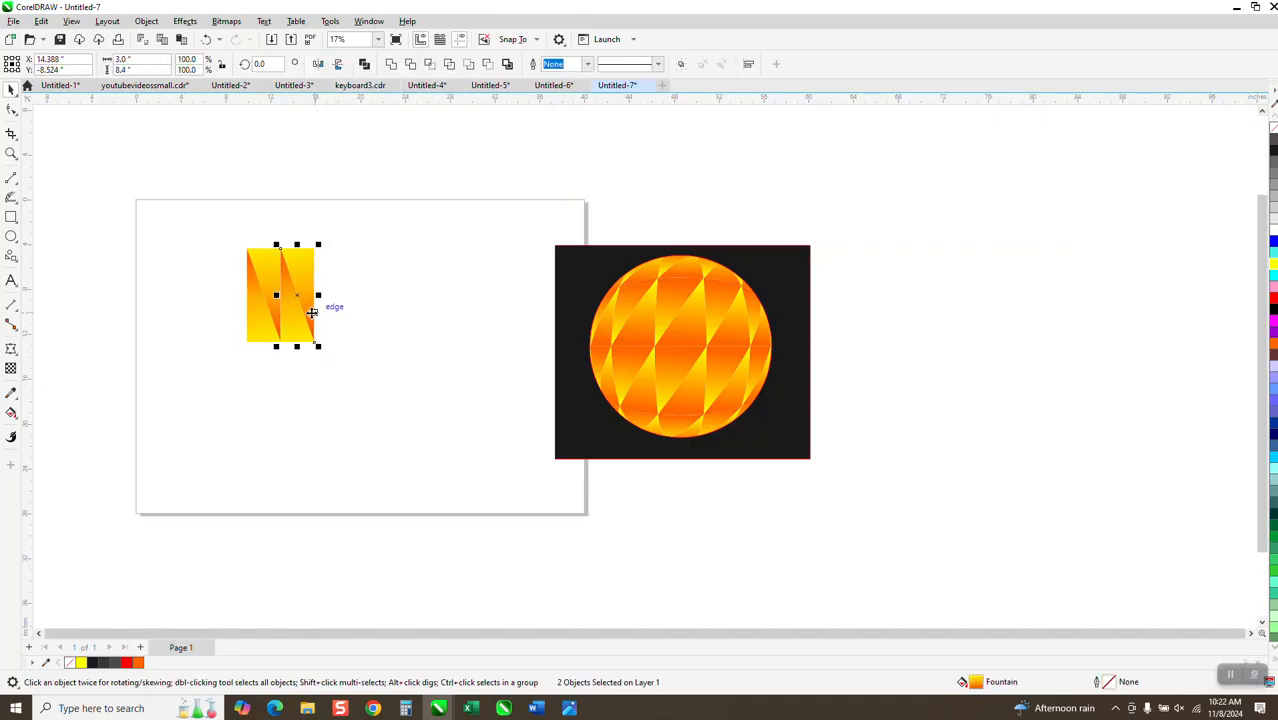
click(318, 65)
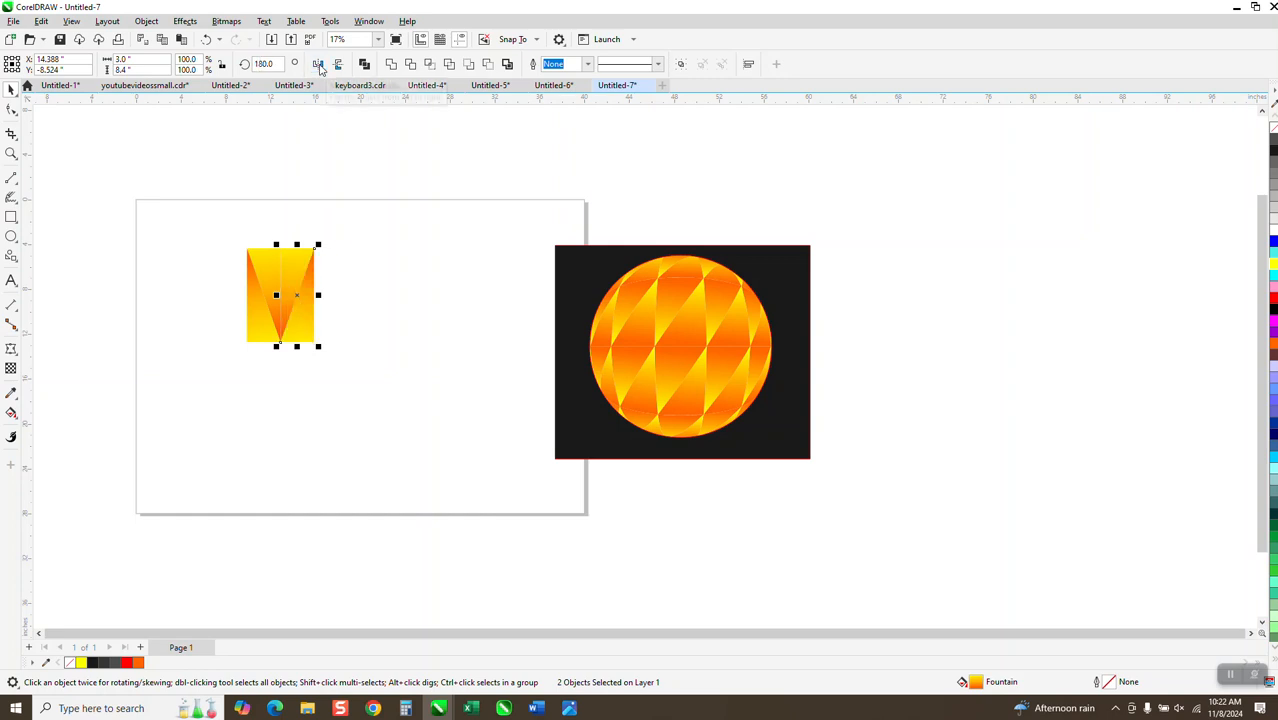
Repeat the mirrored tile pair three times to the right at 6-inch spacing to form a row of eight tiles
drag(216, 228, 364, 363)
key(plus)
key(Right)
key(Right)
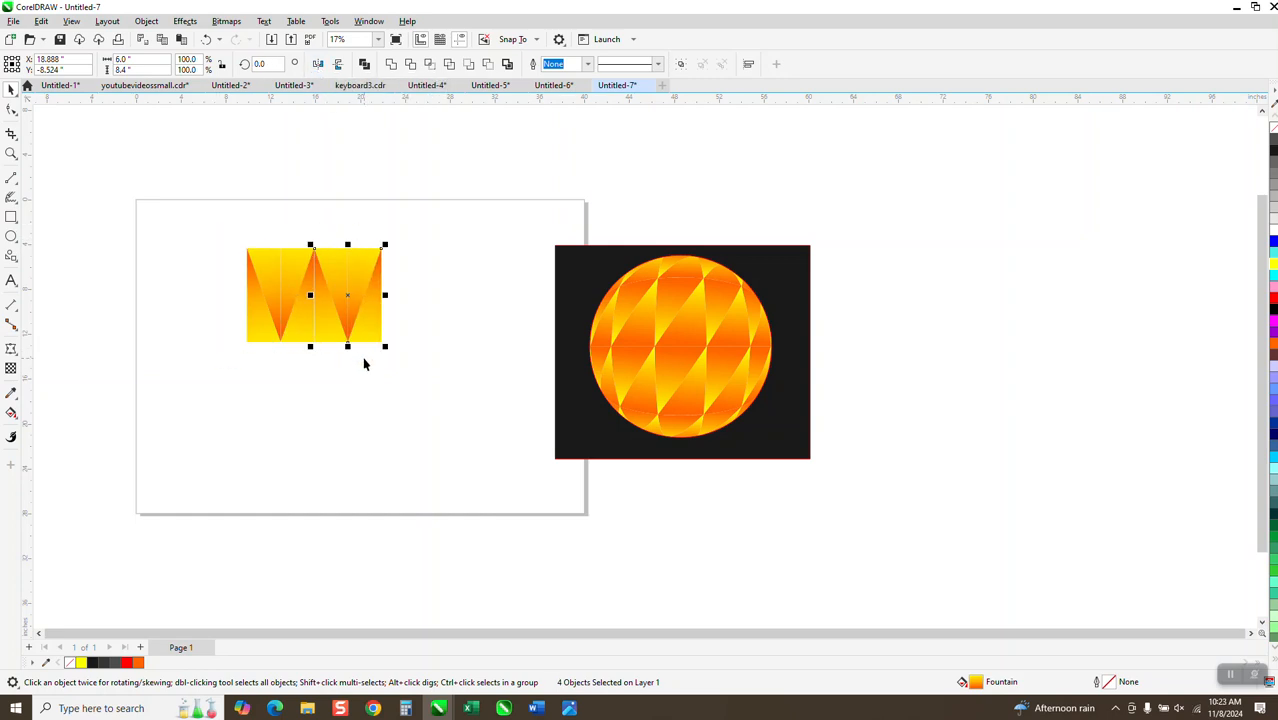
key(plus)
key(Right)
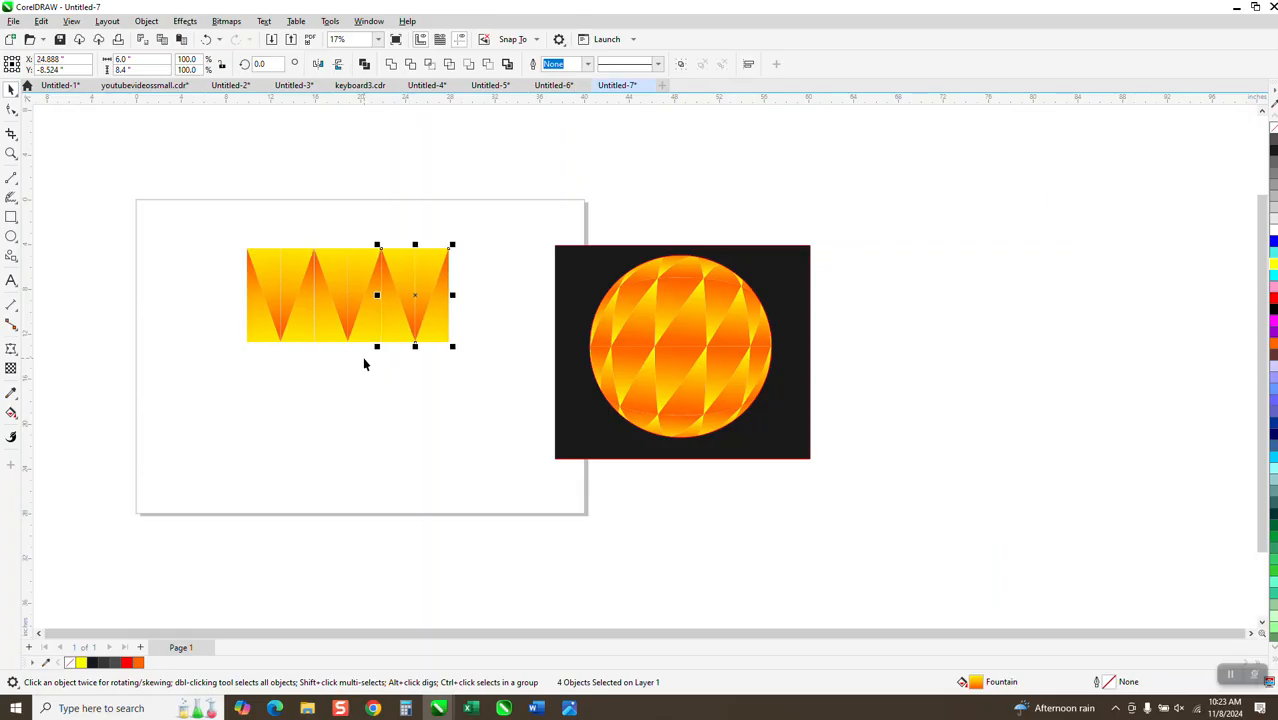
key(plus)
key(Right)
key(Escape)
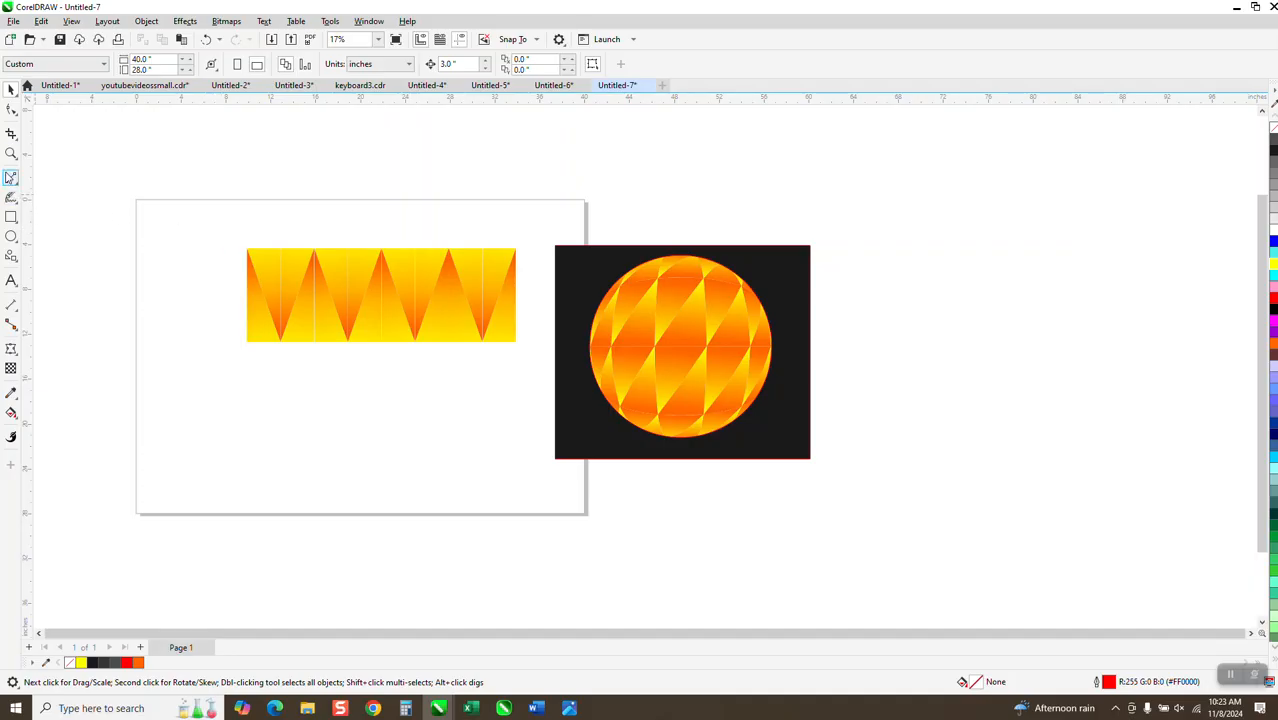
Undo the row of mirrored copies back to the single two-triangle tile
key(z)
drag(310, 257, 349, 298)
scroll(351, 288, down, 5)
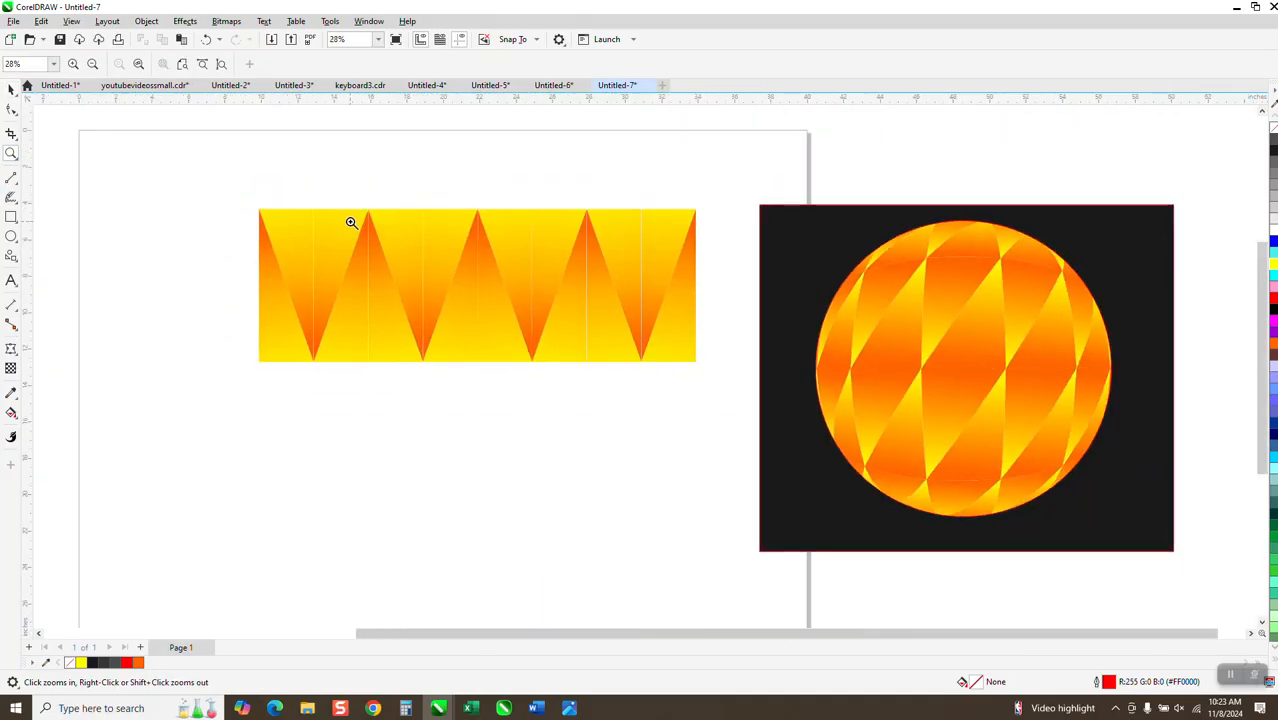
click(205, 40)
click(205, 40)
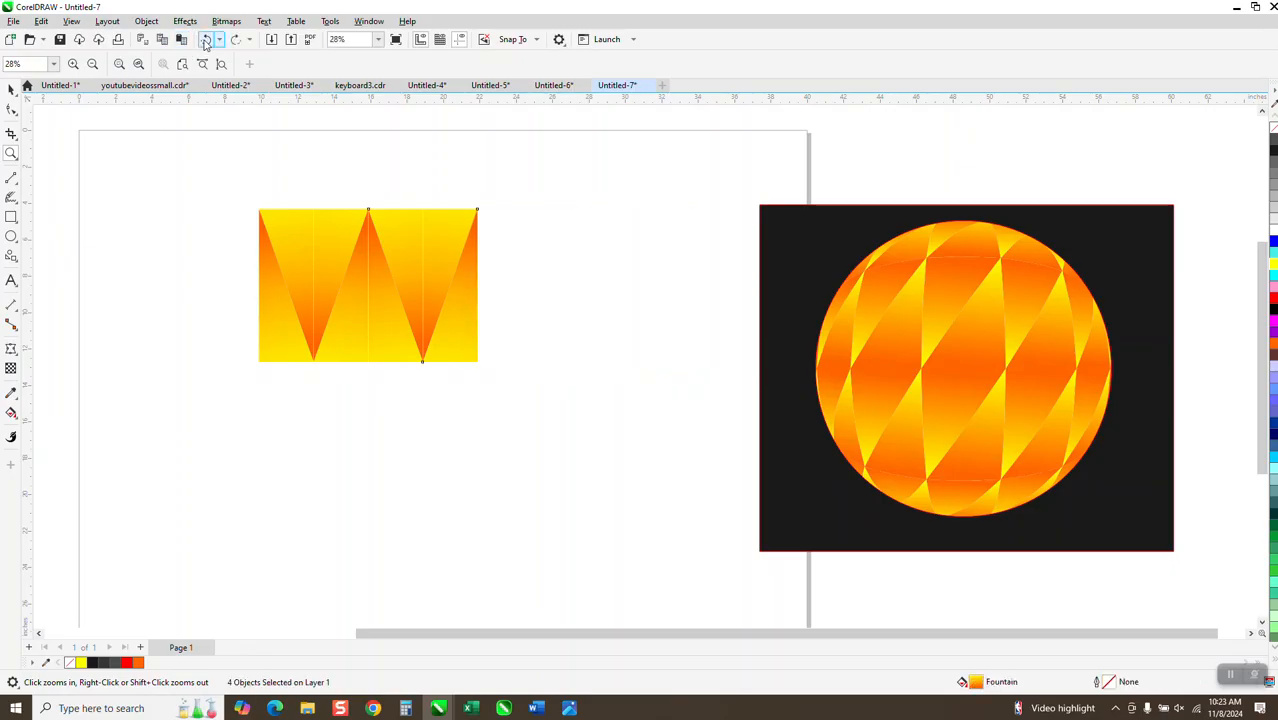
click(205, 40)
click(205, 40)
click(205, 40)
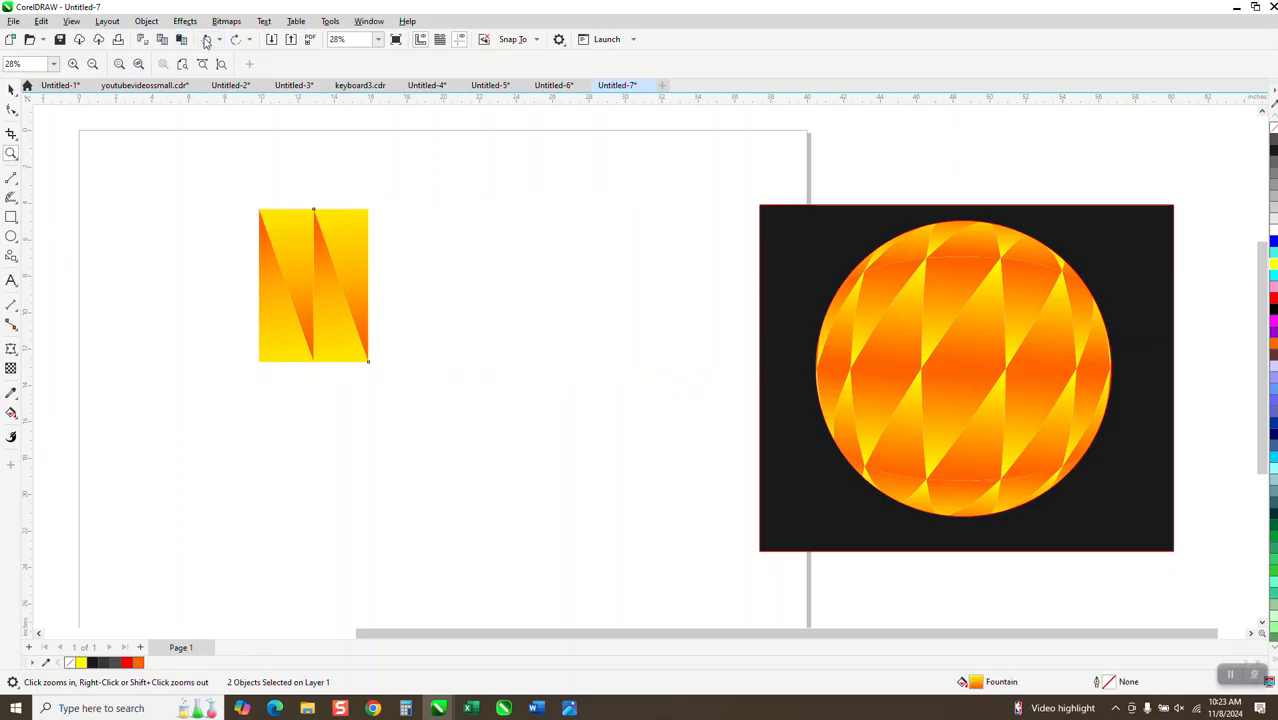
click(205, 40)
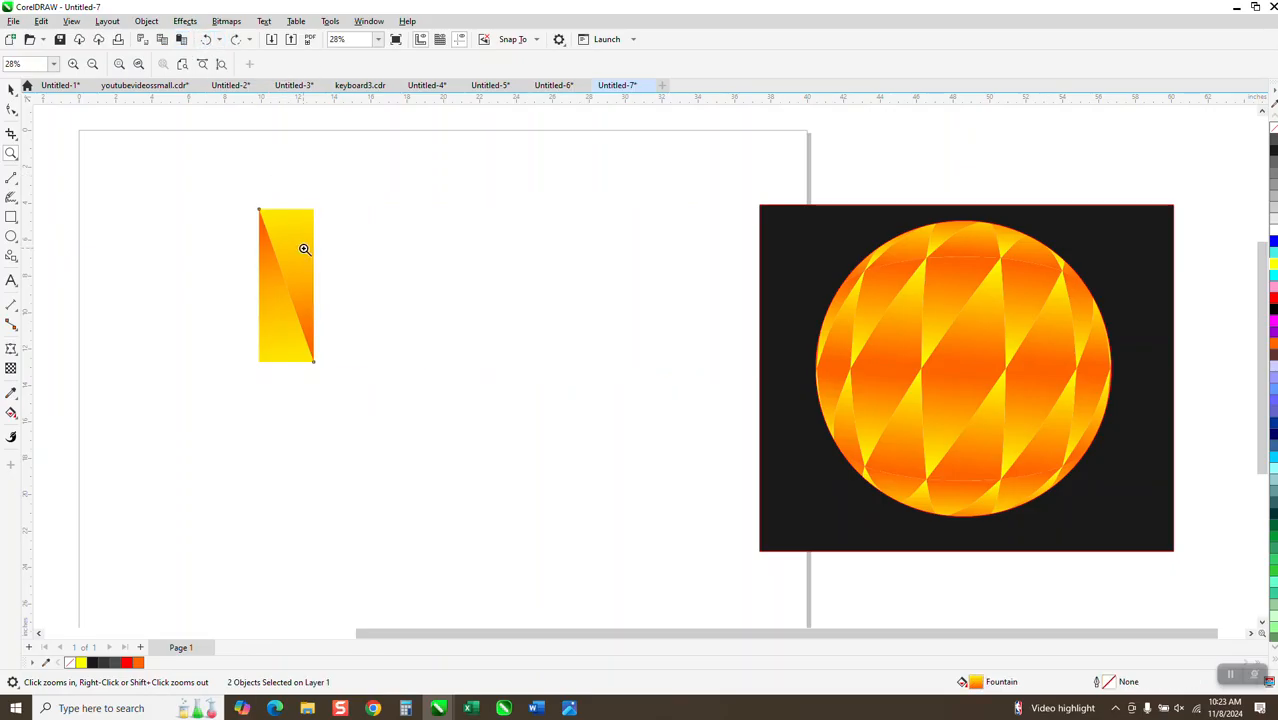
Try a row of four unmirrored tile copies spaced 3 inches apart, and delete the copies
click(11, 90)
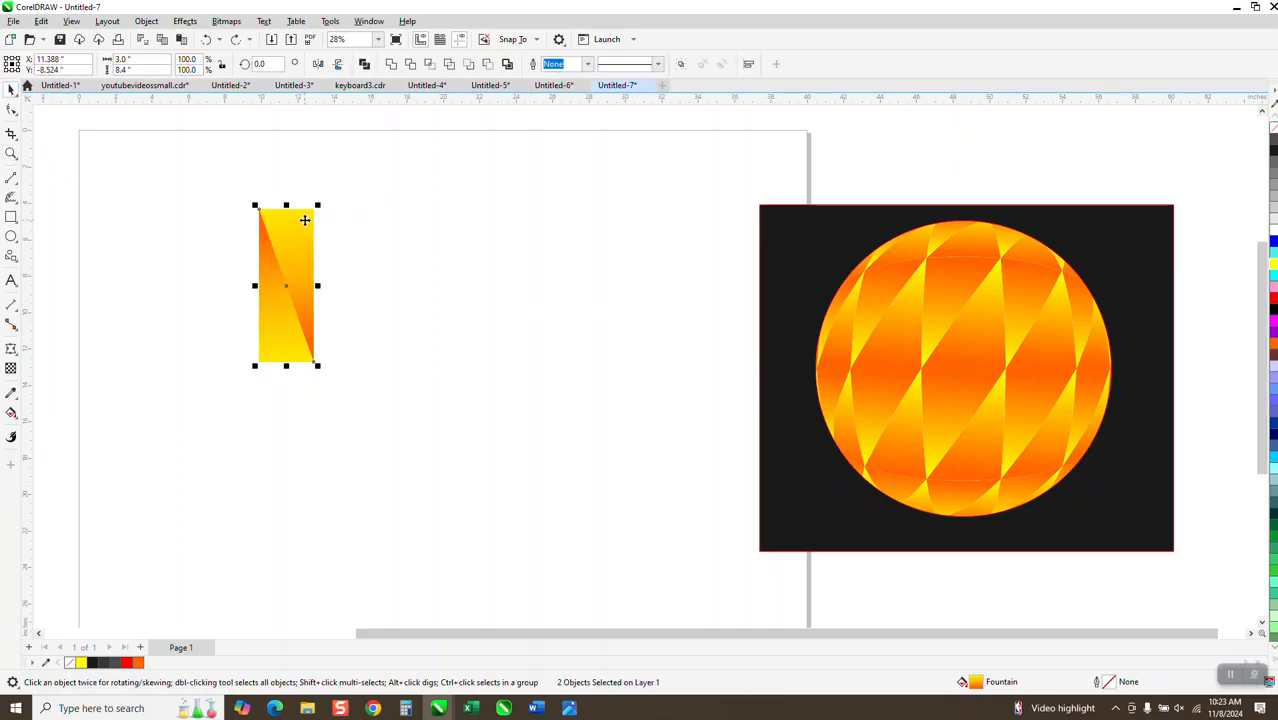
key(ctrl+d)
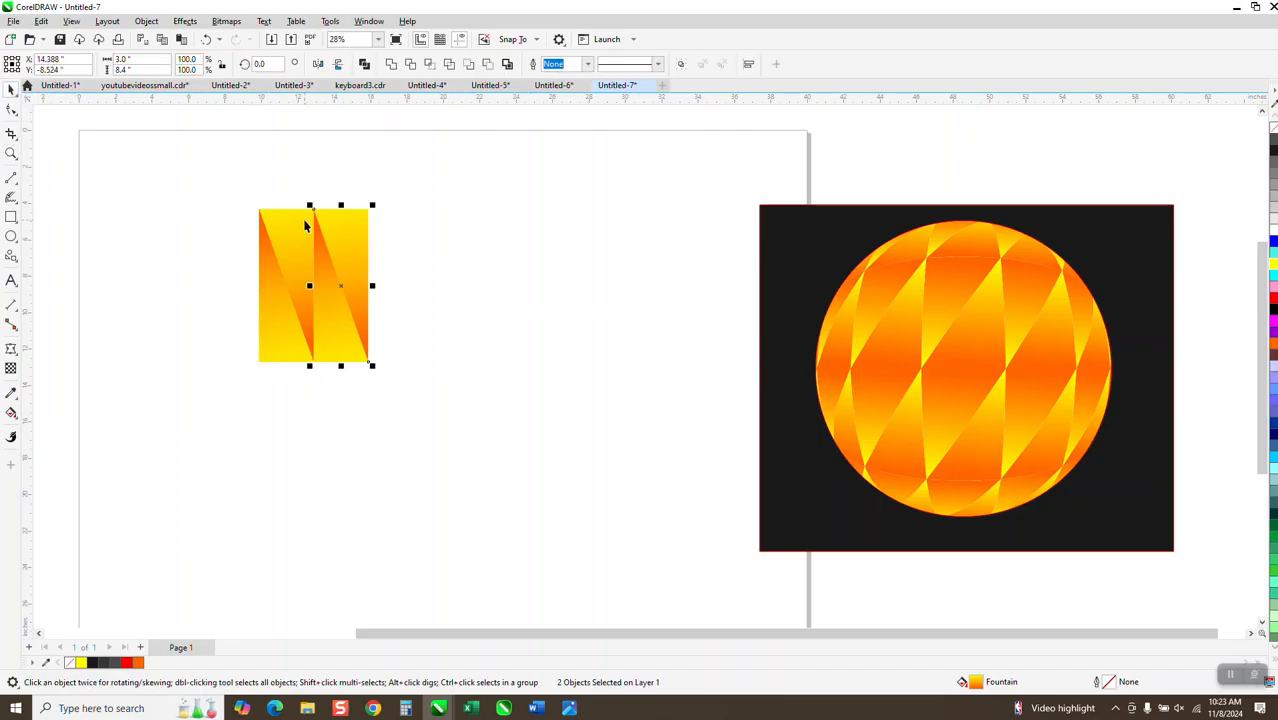
key(ctrl+d)
key(ctrl+d)
key(ctrl+d)
click(305, 225)
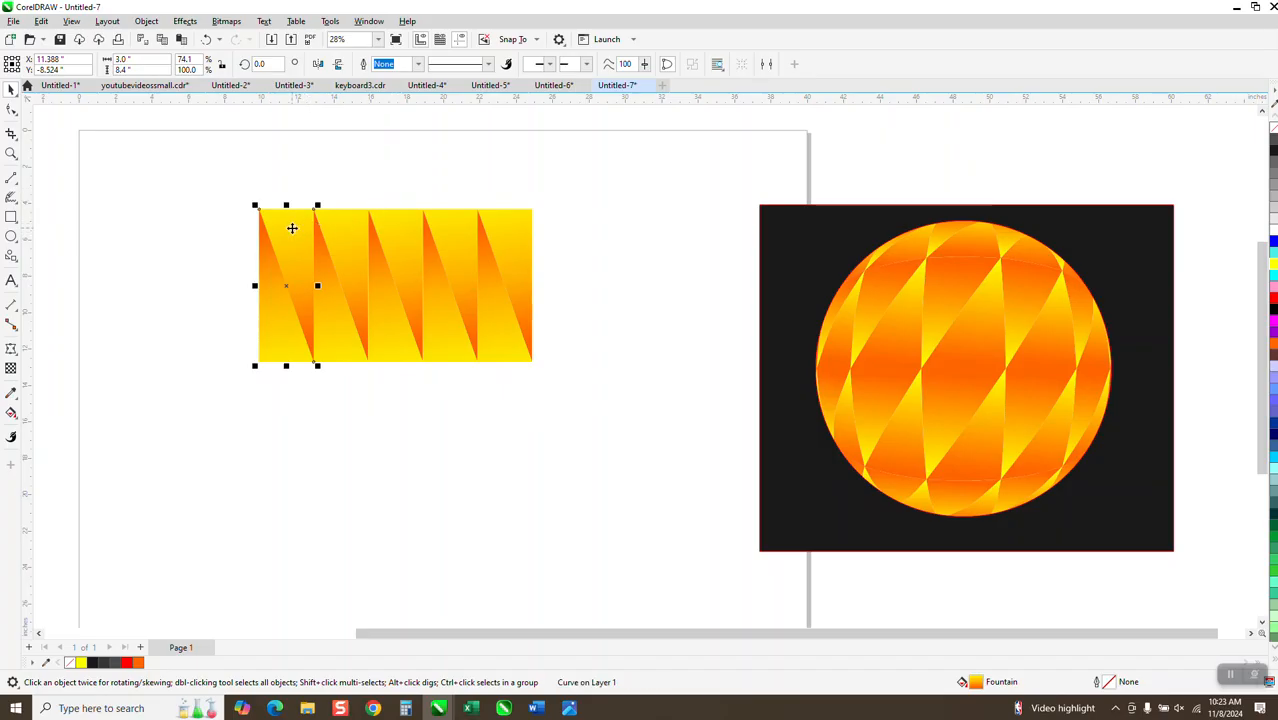
drag(315, 186, 585, 391)
key(Delete)
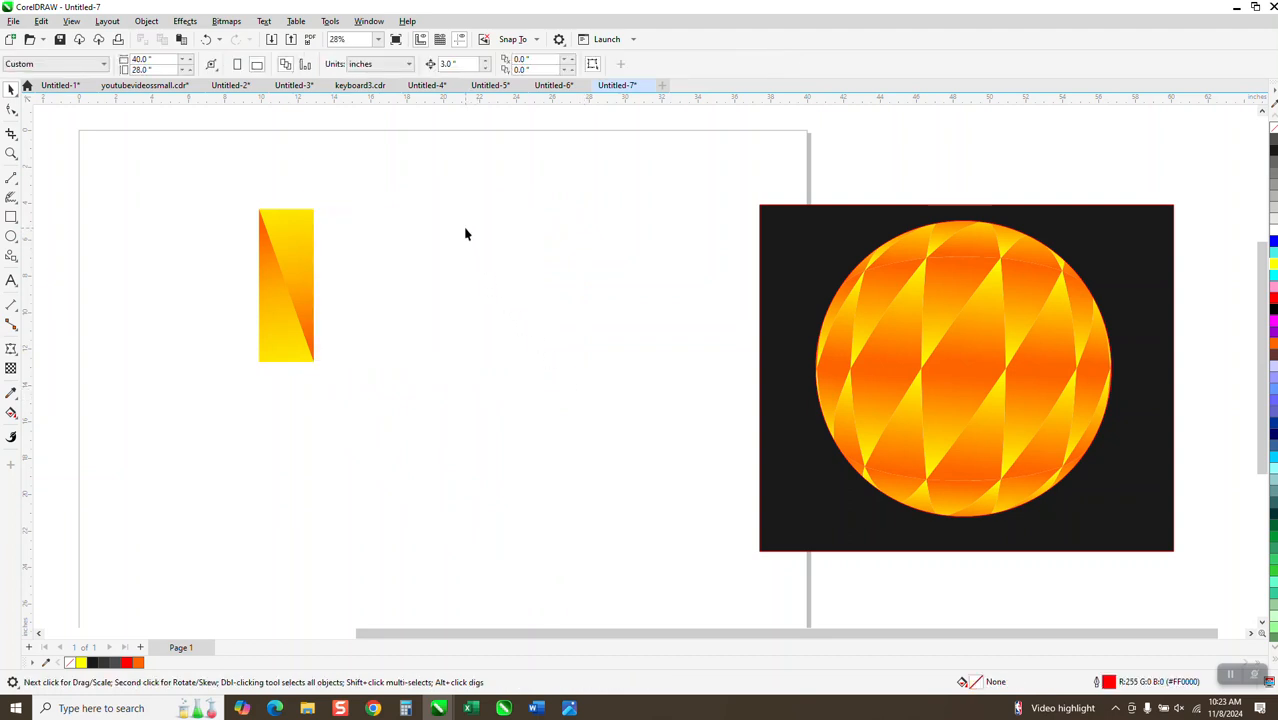
Reduce the nudge distance to 2.98 inches so that neighbouring tiles overlap slightly
click(450, 64)
text(3)
click(270, 262)
key(ctrl+d)
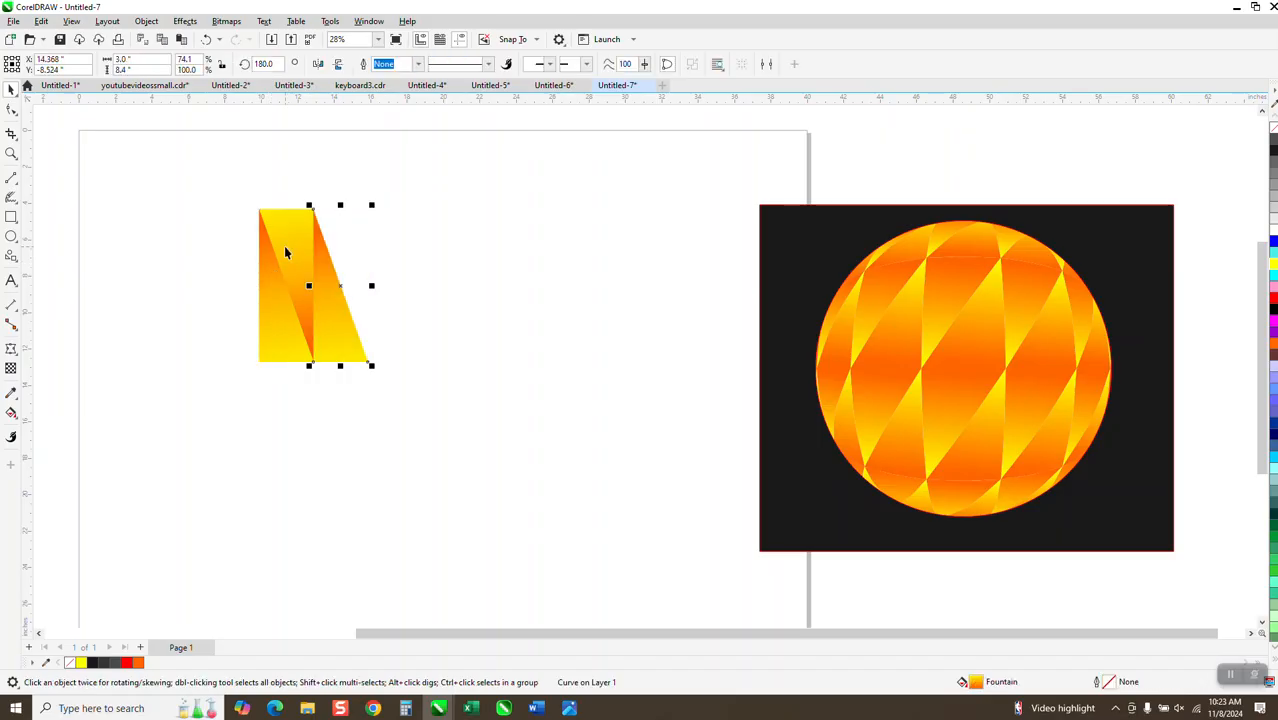
key(Delete)
Duplicate the whole tile seven times to the right at 2.98-inch spacing to form a row of eight tiles
drag(316, 371, 318, 373)
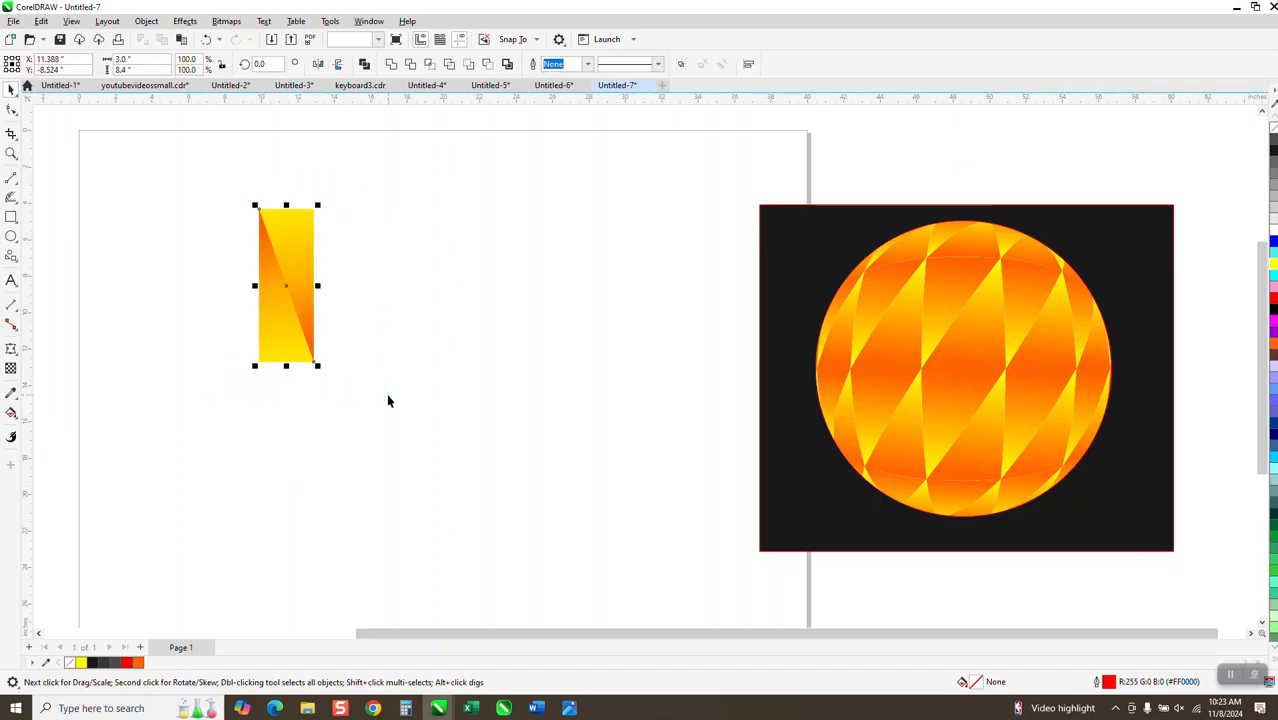
key(ctrl+d)
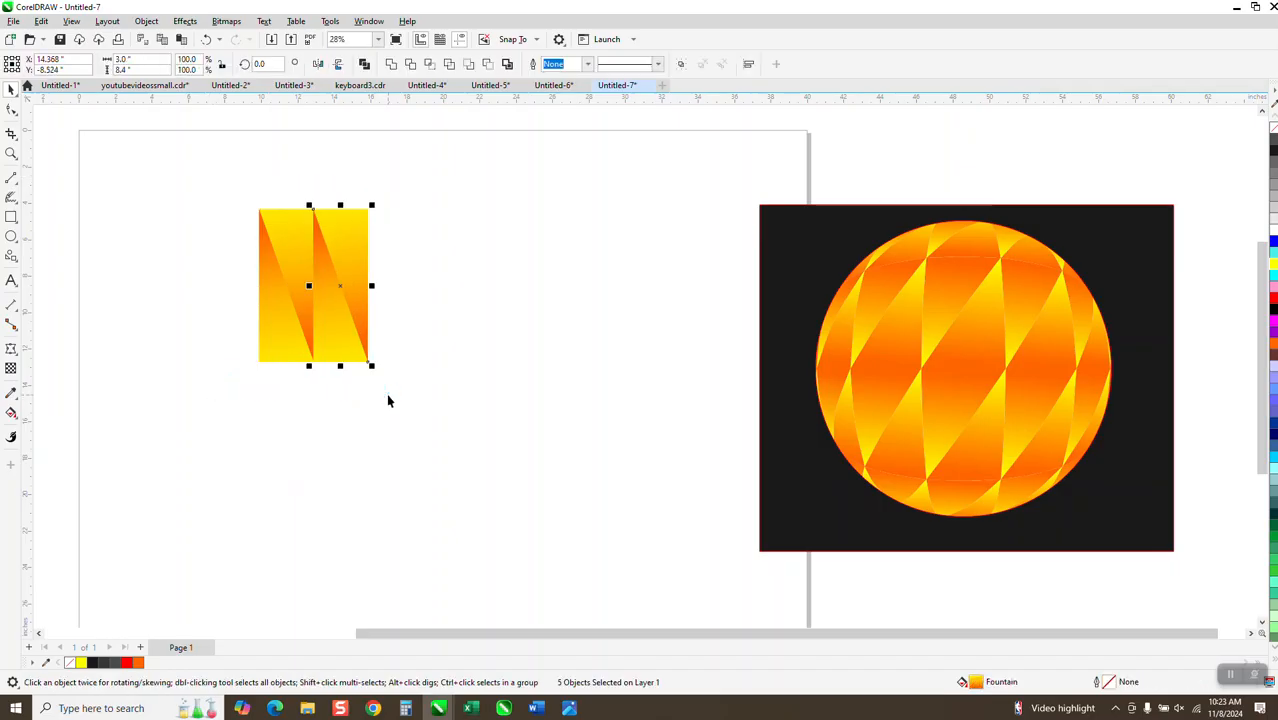
key(ctrl+d)
key(ctrl+d)
key(ctrl+d)
key(ctrl+d)
key(ctrl+d)
key(ctrl+d)
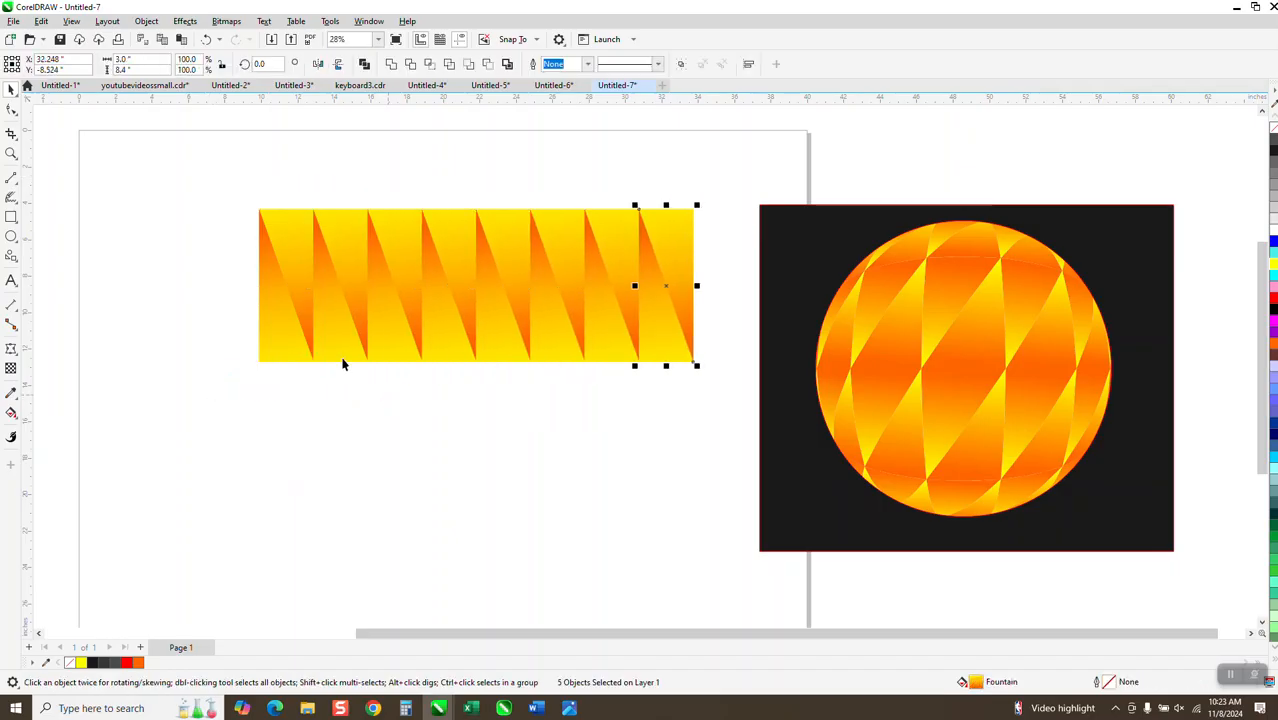
Set the height of the entire tile row to 6 inches
drag(234, 174, 715, 412)
drag(142, 70, 91, 86)
text(6)
key(Return)
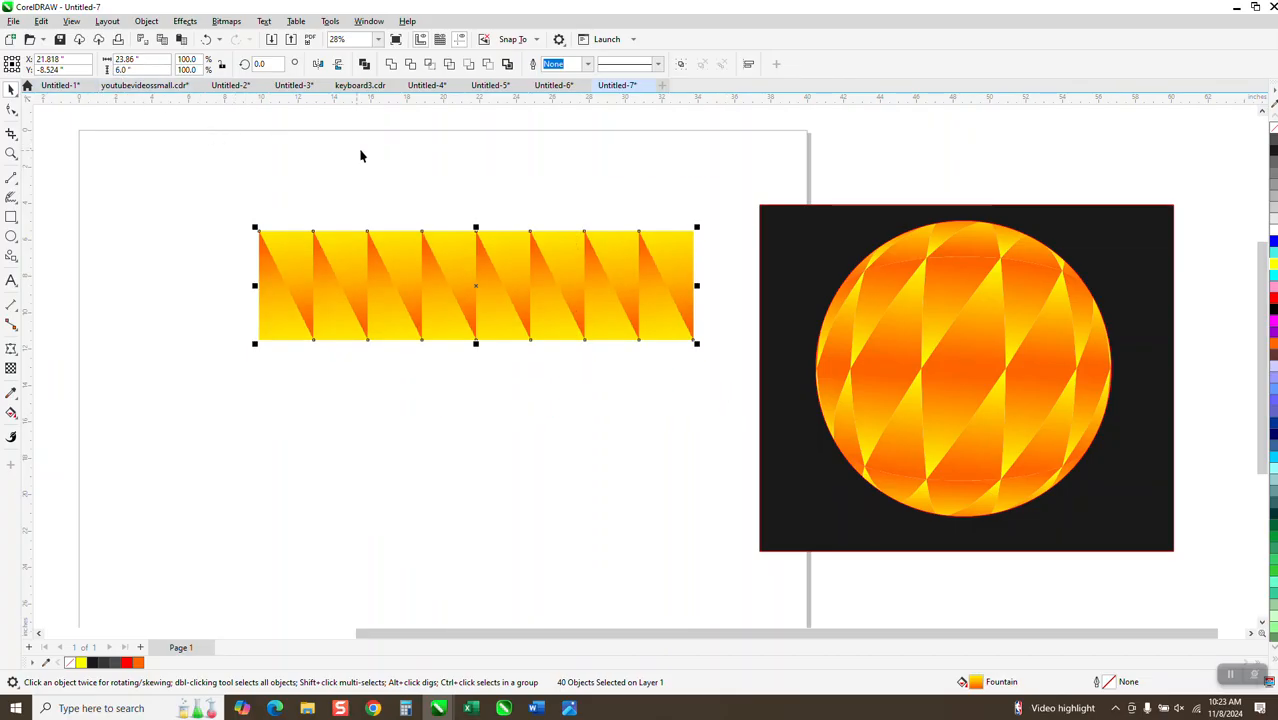
Deselect the tile row and set the nudge distance to 5.98 inches
click(427, 131)
drag(462, 64, 406, 82)
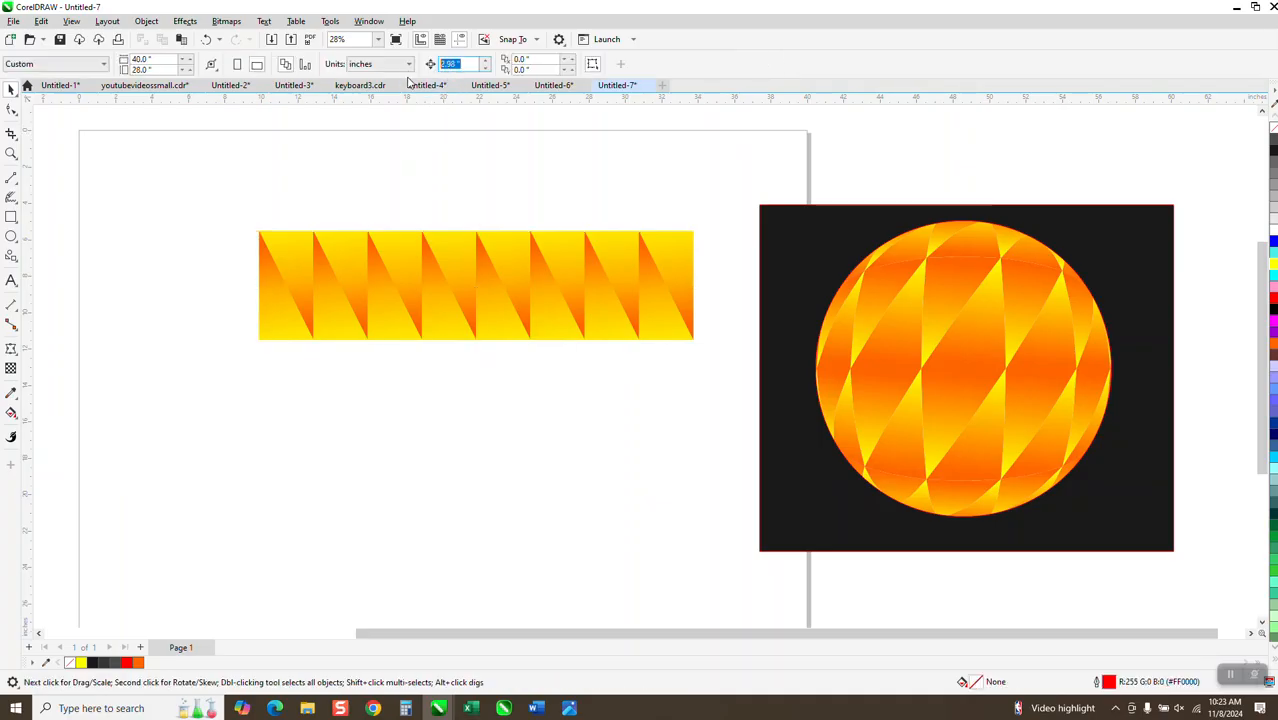
text(5.98)
key(Return)
Duplicate the whole tile row three times downward at 5.98-inch spacing to form four stacked rows
drag(241, 201, 747, 408)
key(KP_Add)
key(Down)
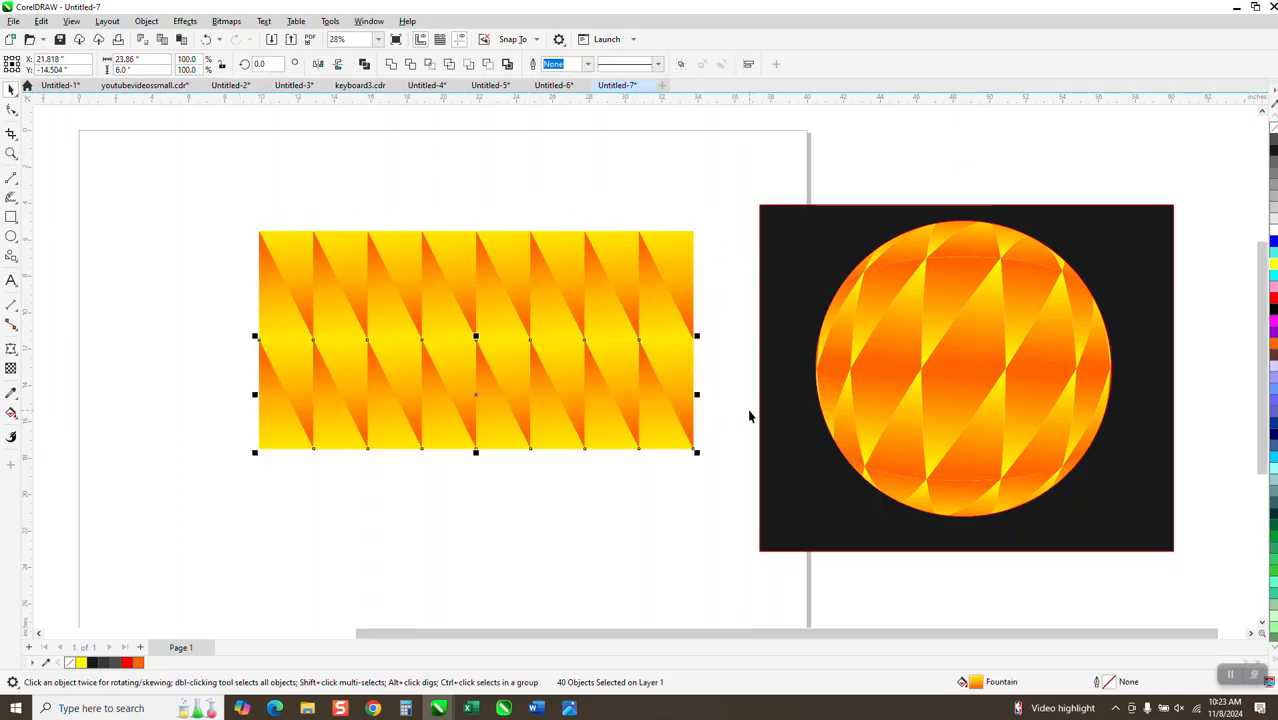
key(KP_Add)
key(Down)
key(KP_Add)
key(Down)
Group all the tiles of the four rows and center the group on the page
scroll(711, 350, down, 2)
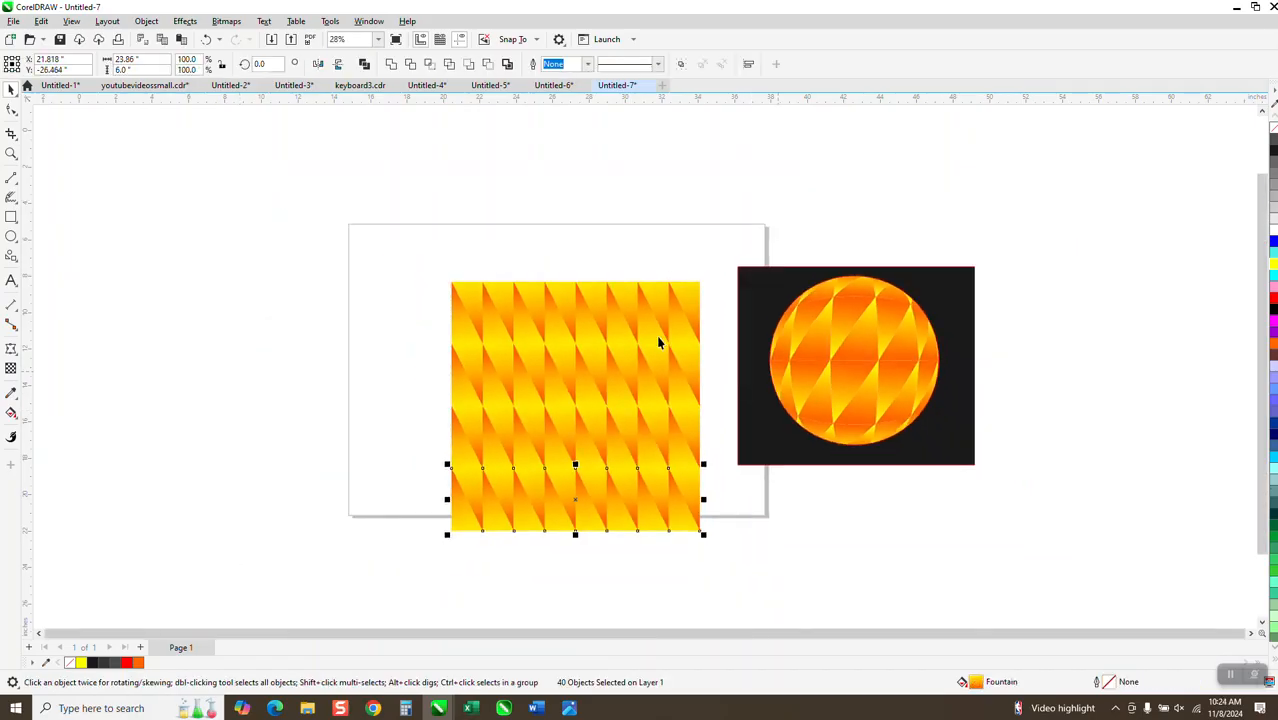
drag(436, 263, 725, 568)
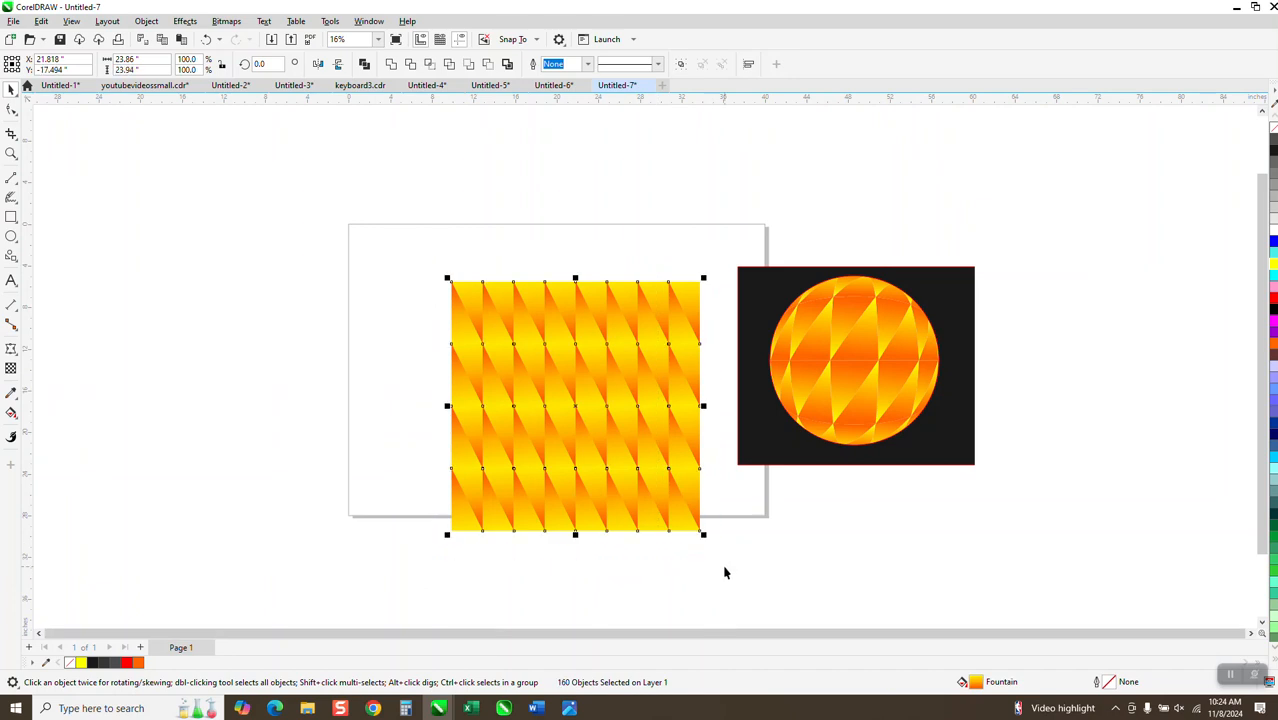
key(ctrl+g)
key(p)
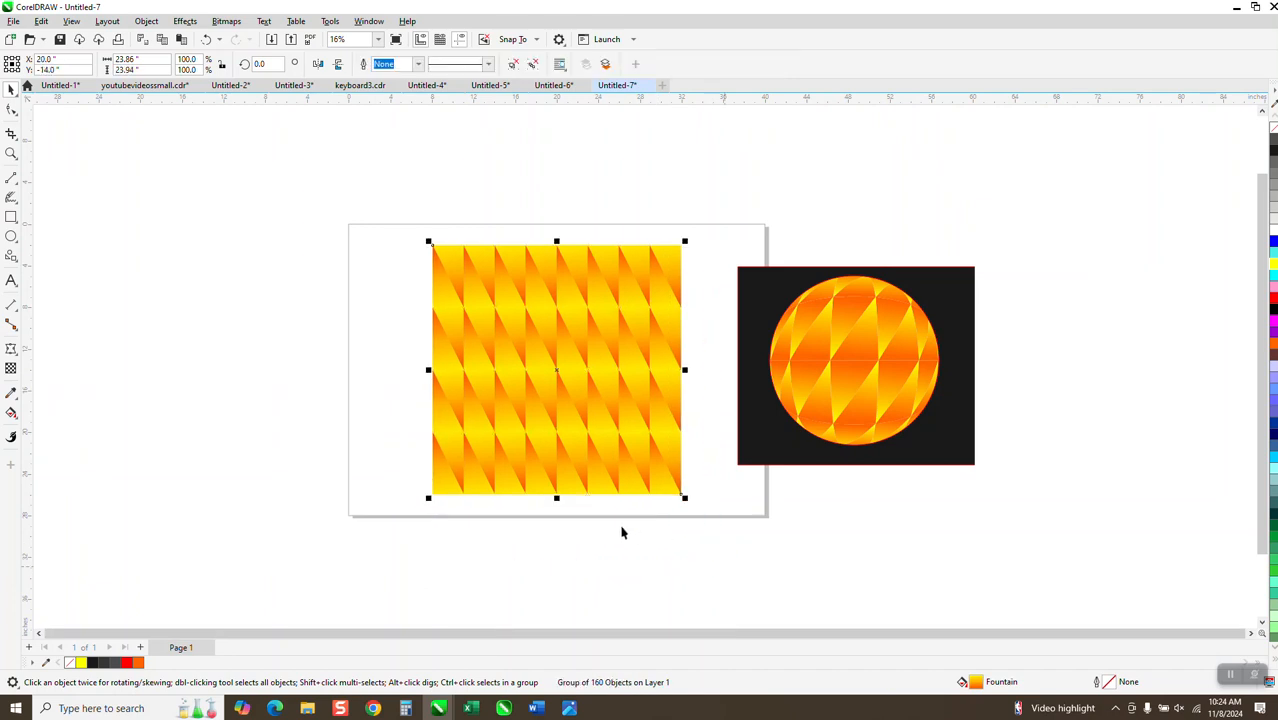
Draw a circle about 19.44 inches in diameter and center it on the page over the pattern
click(11, 237)
drag(385, 260, 253, 457)
key(p)
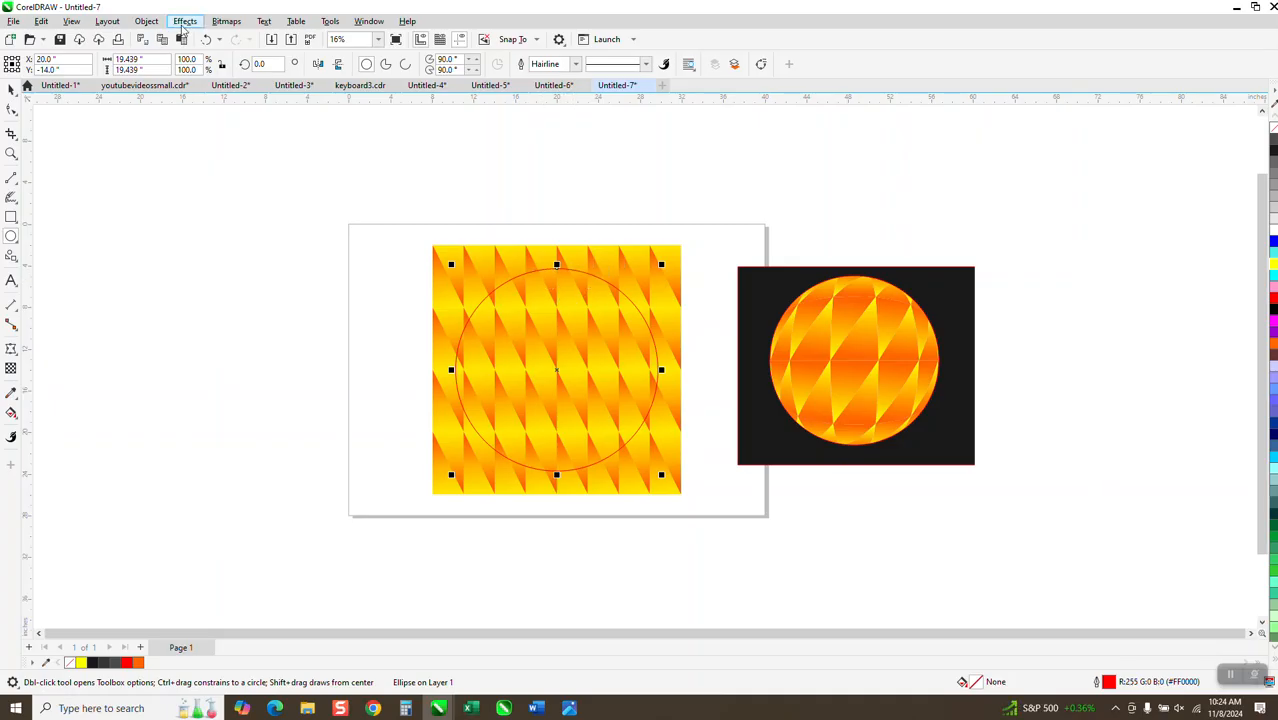
Send the circle to the back of the page and bring it to the front again
click(150, 21)
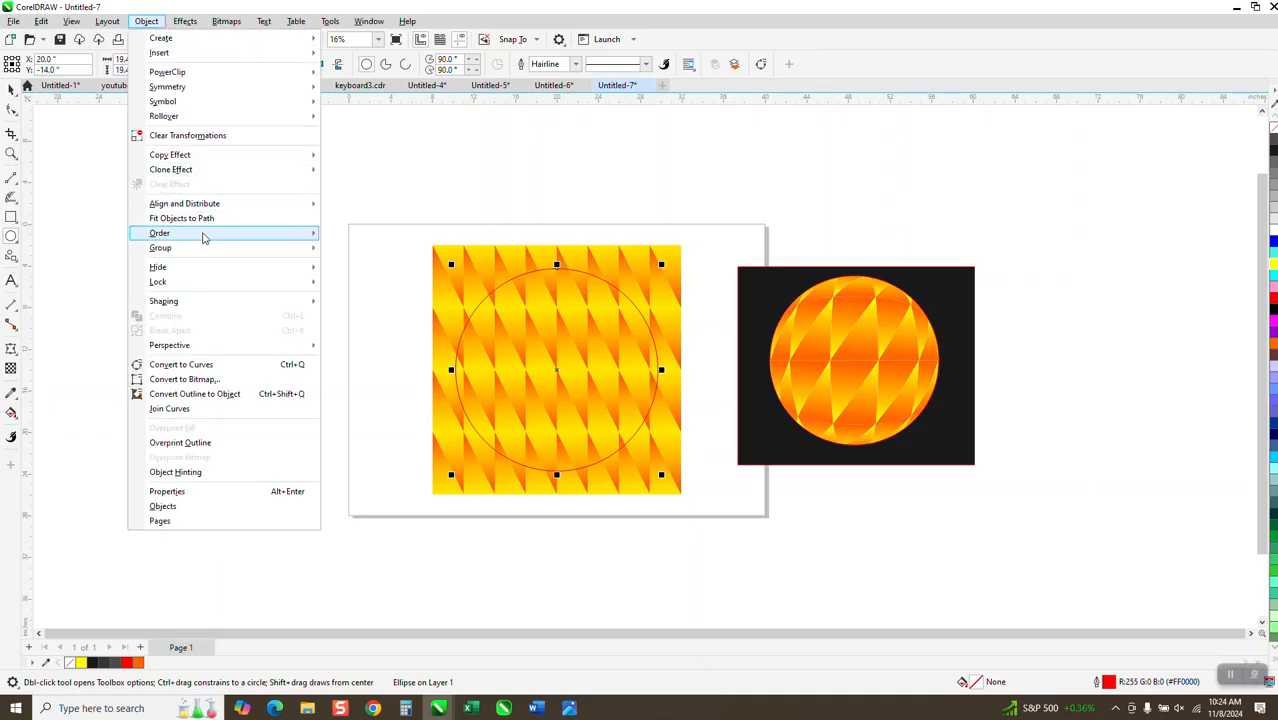
mouse_move(205, 234)
click(430, 249)
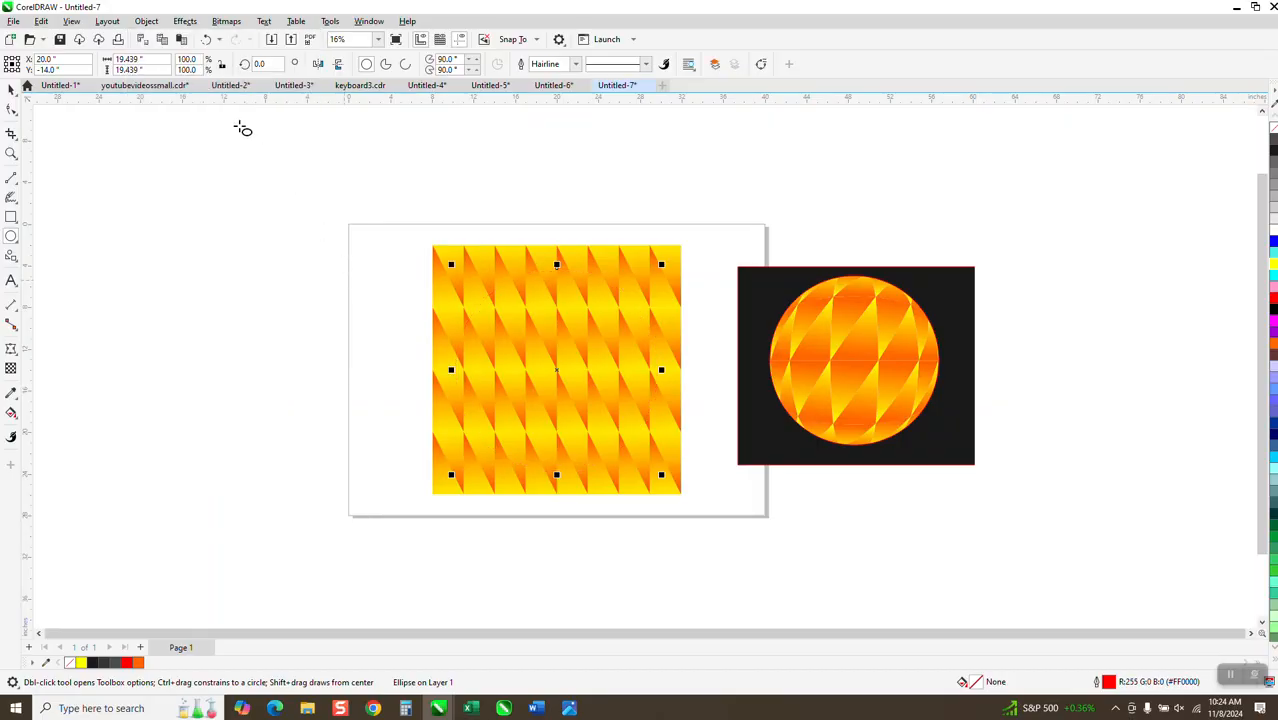
click(146, 21)
mouse_move(170, 238)
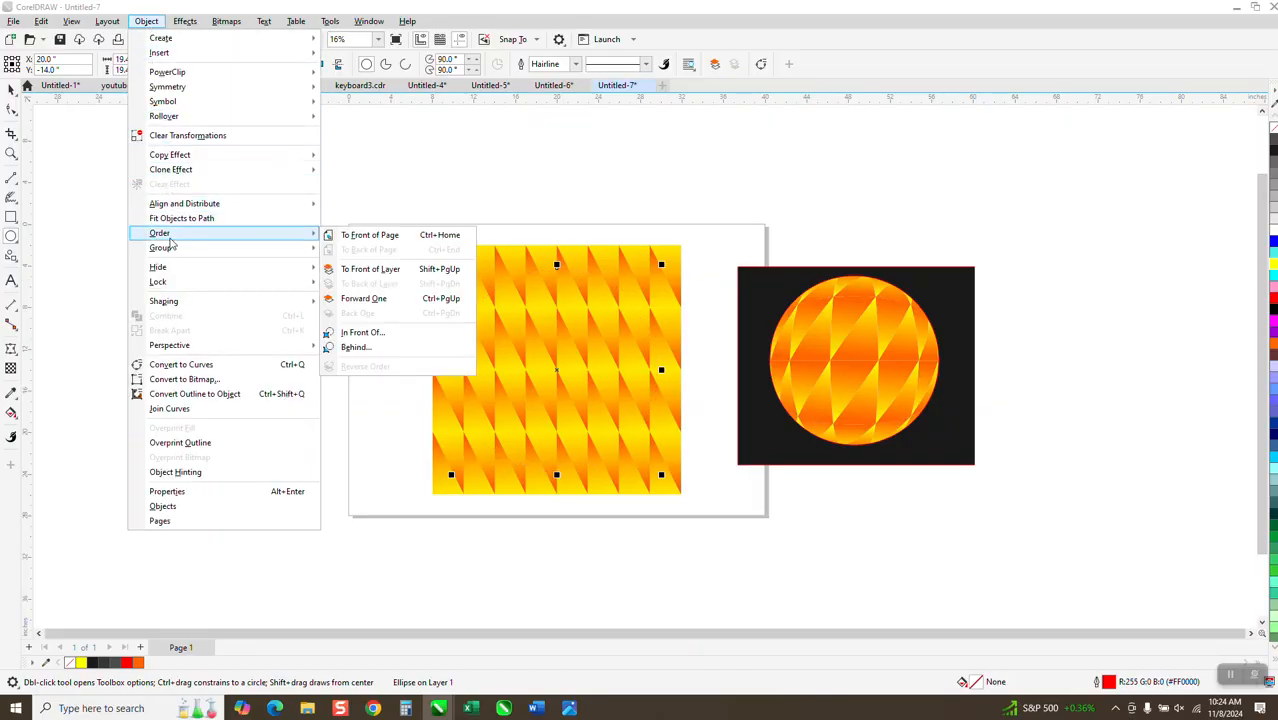
click(372, 236)
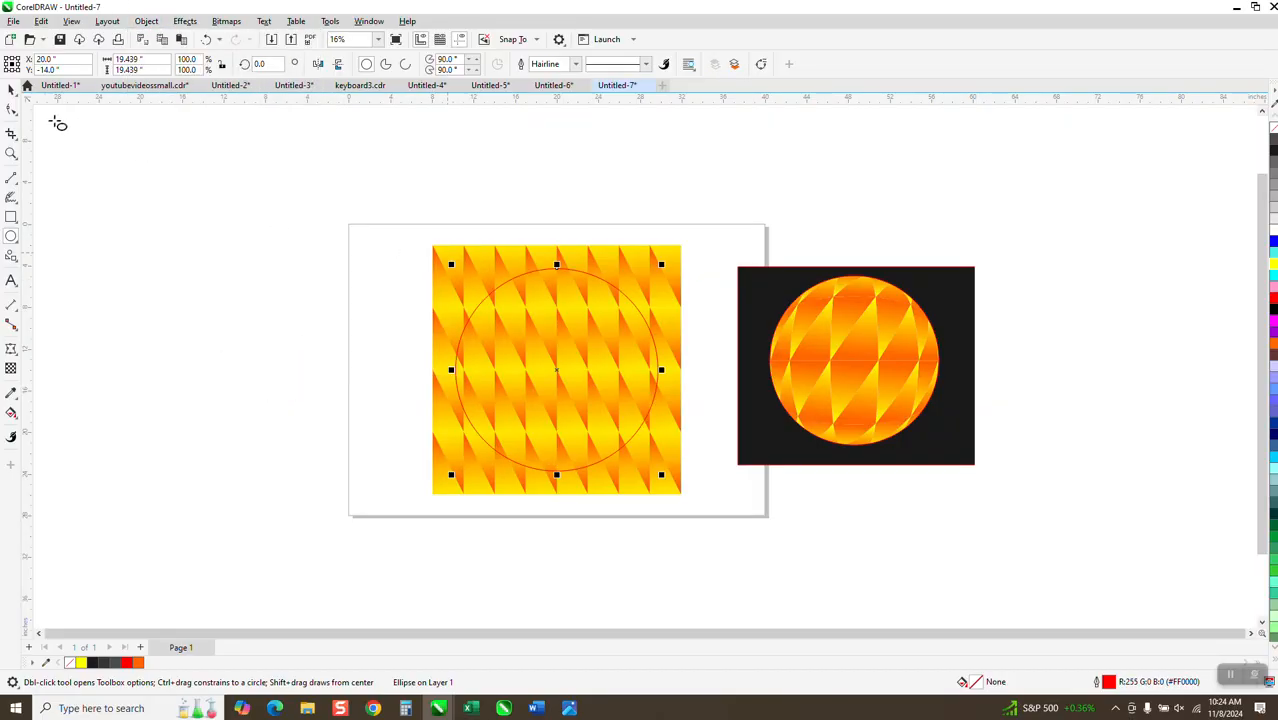
Apply a Fish Eye lens effect to the circle over the pattern
click(14, 95)
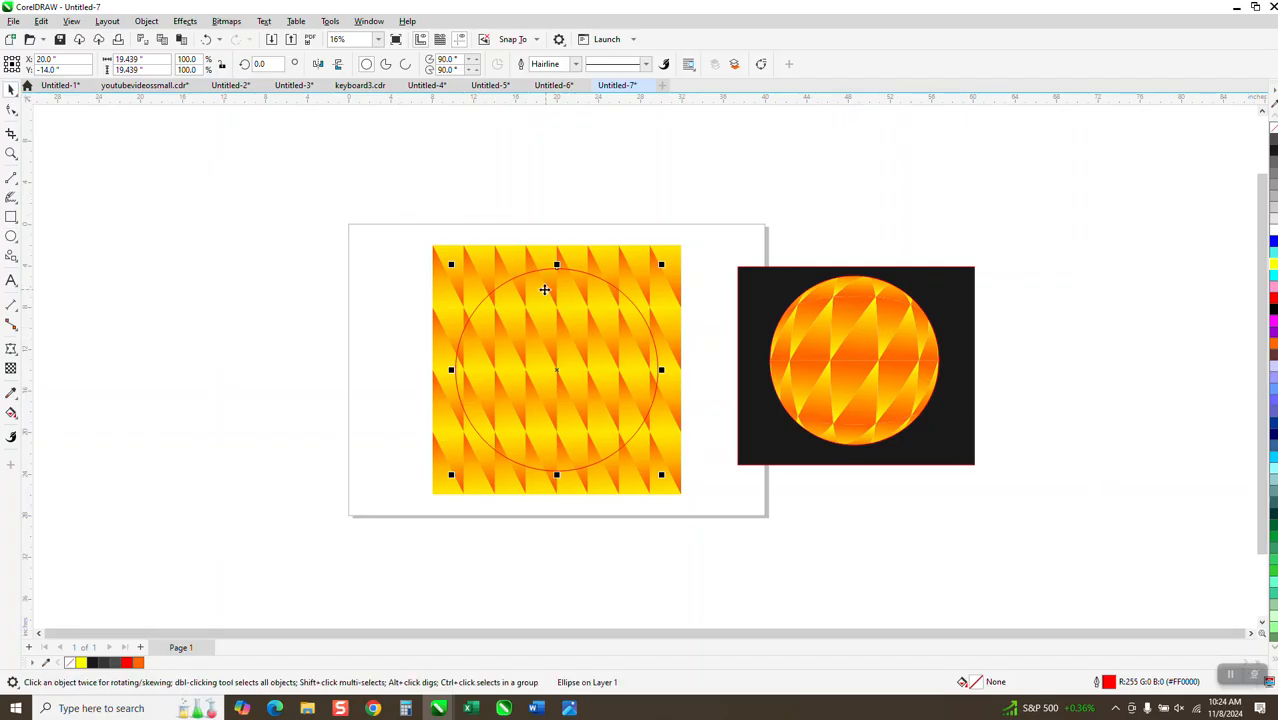
click(185, 21)
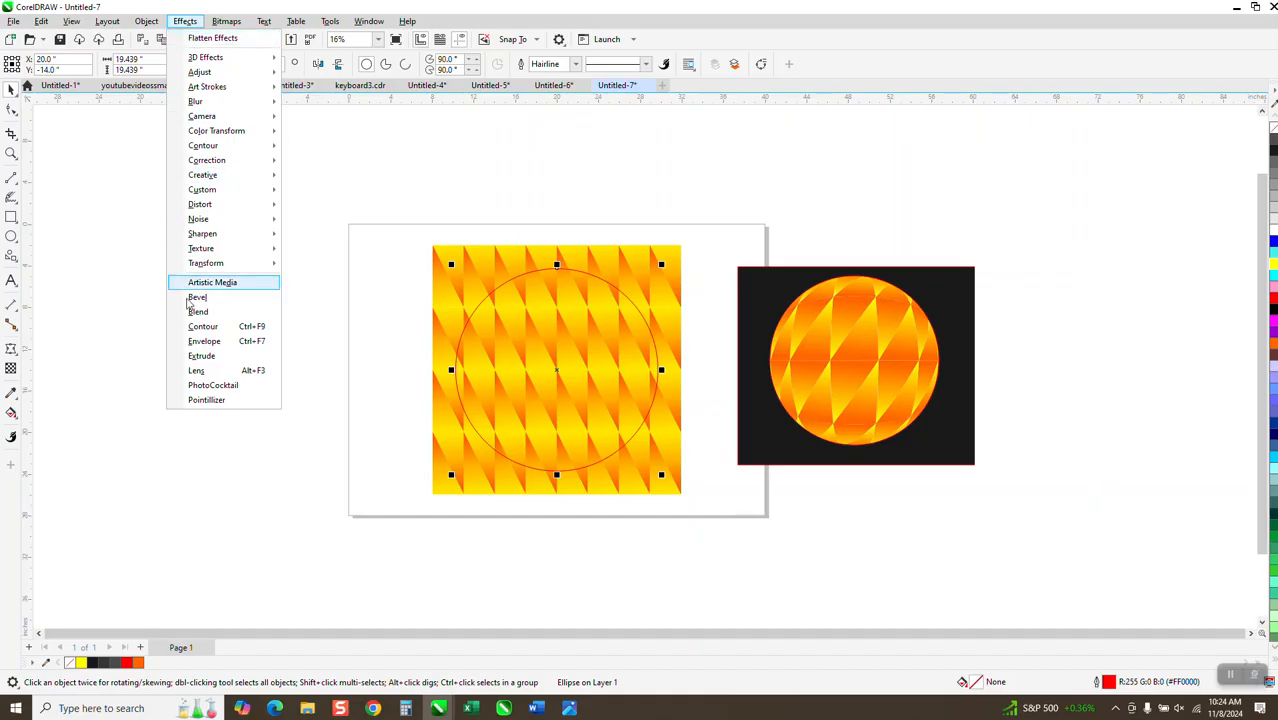
click(198, 371)
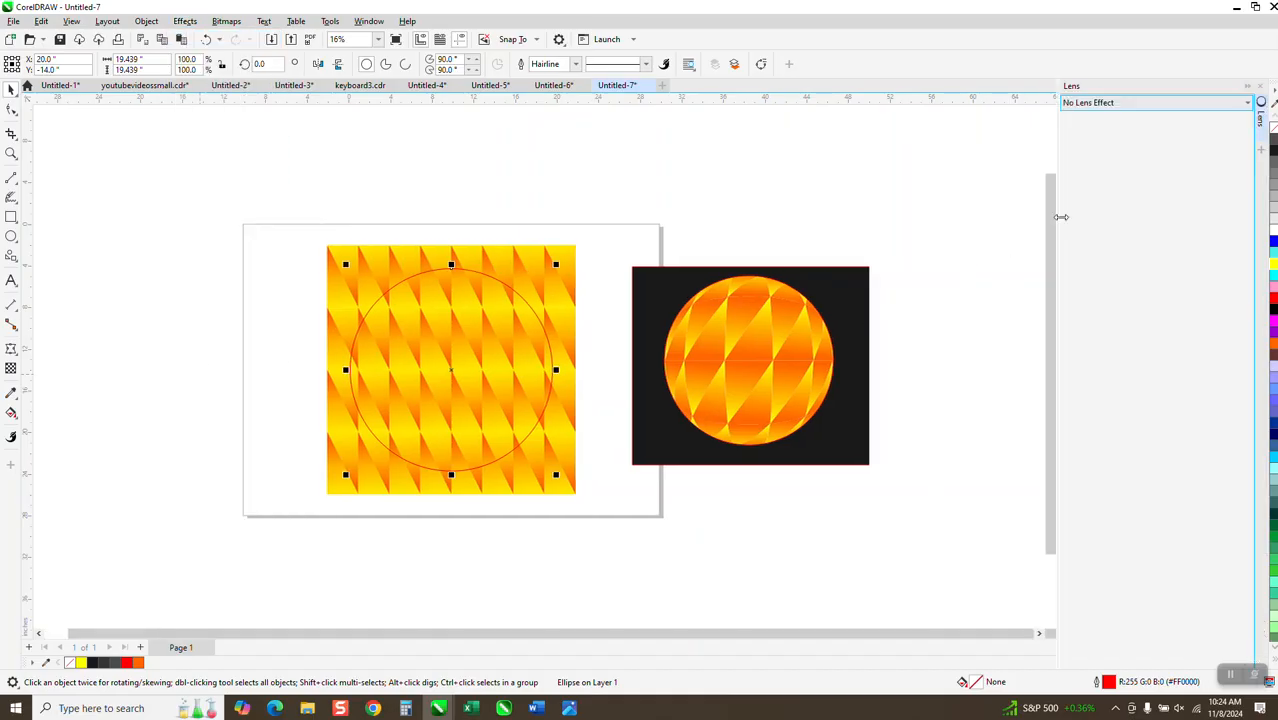
click(1247, 103)
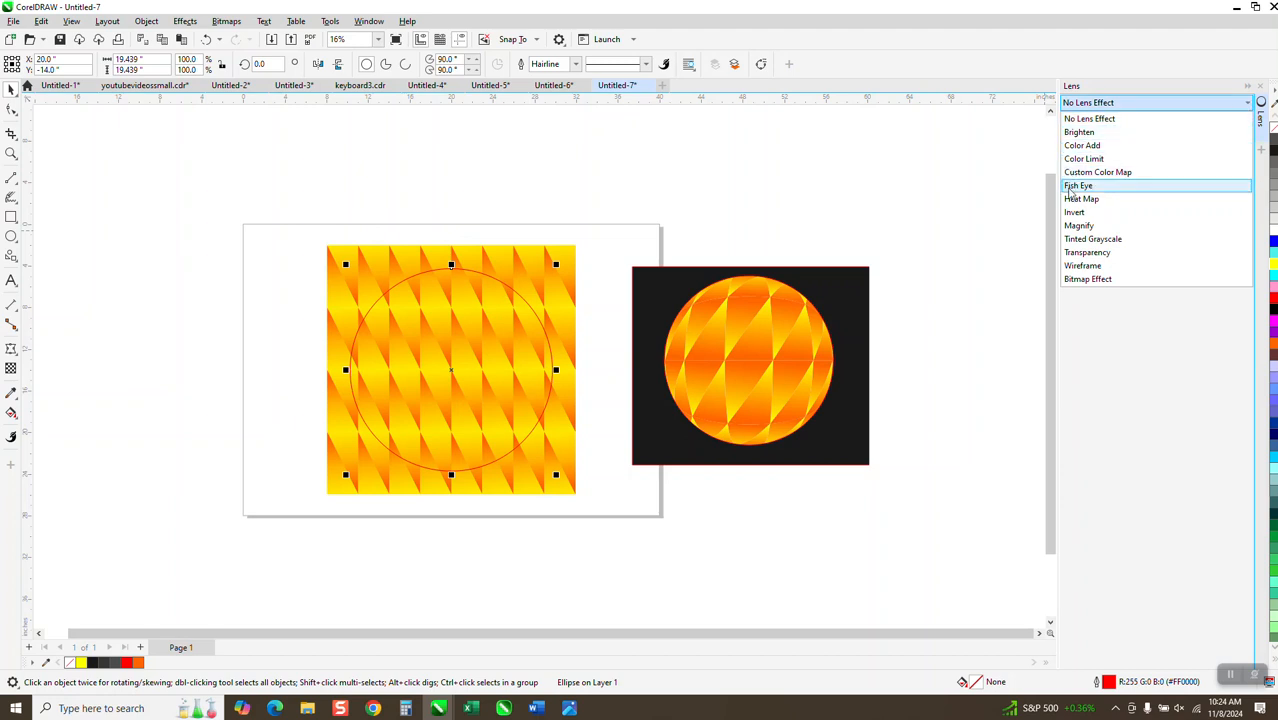
click(1077, 185)
Try a fish-eye rate of 200% on the circle, and undo the change
drag(1112, 189, 1075, 198)
text(20)
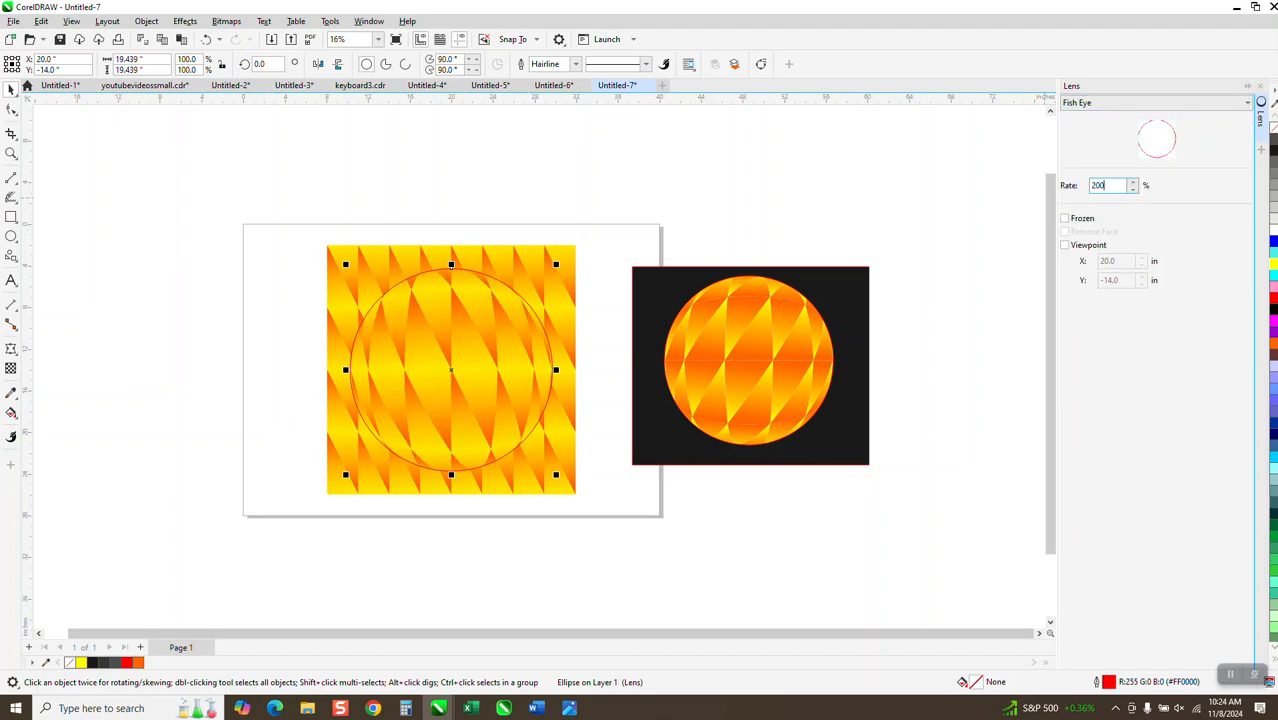
text(0)
key(Return)
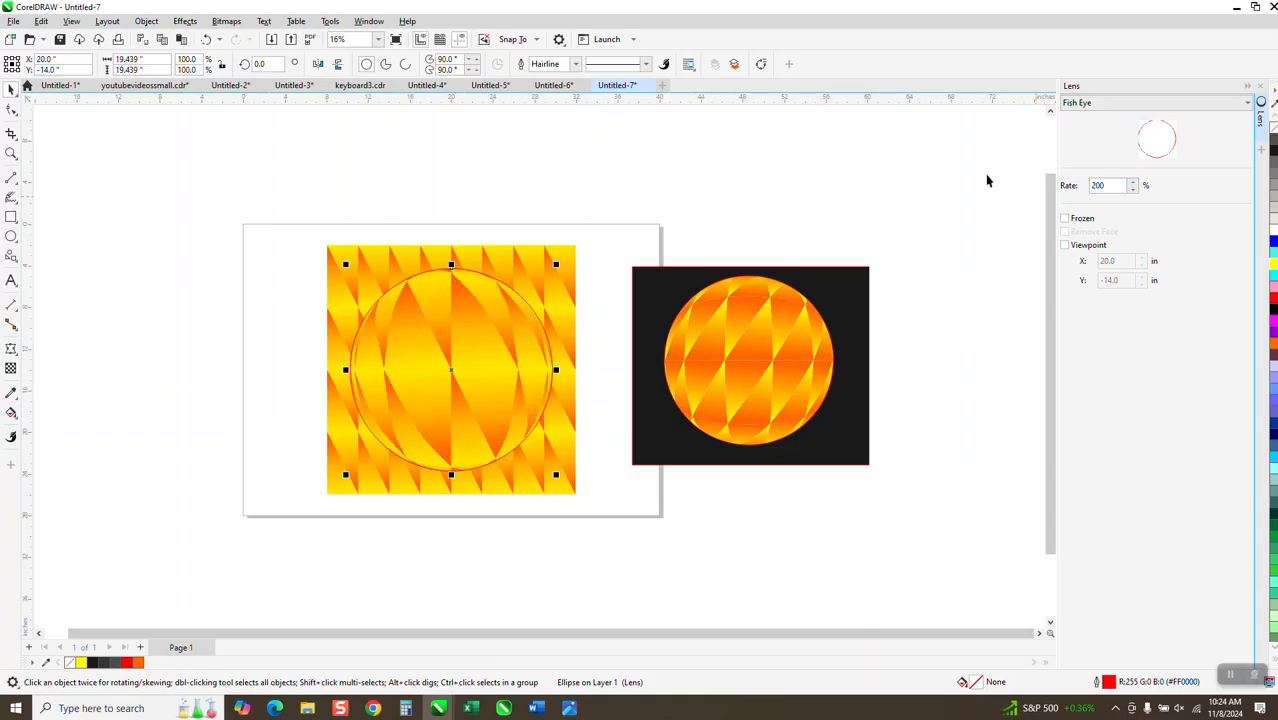
click(204, 40)
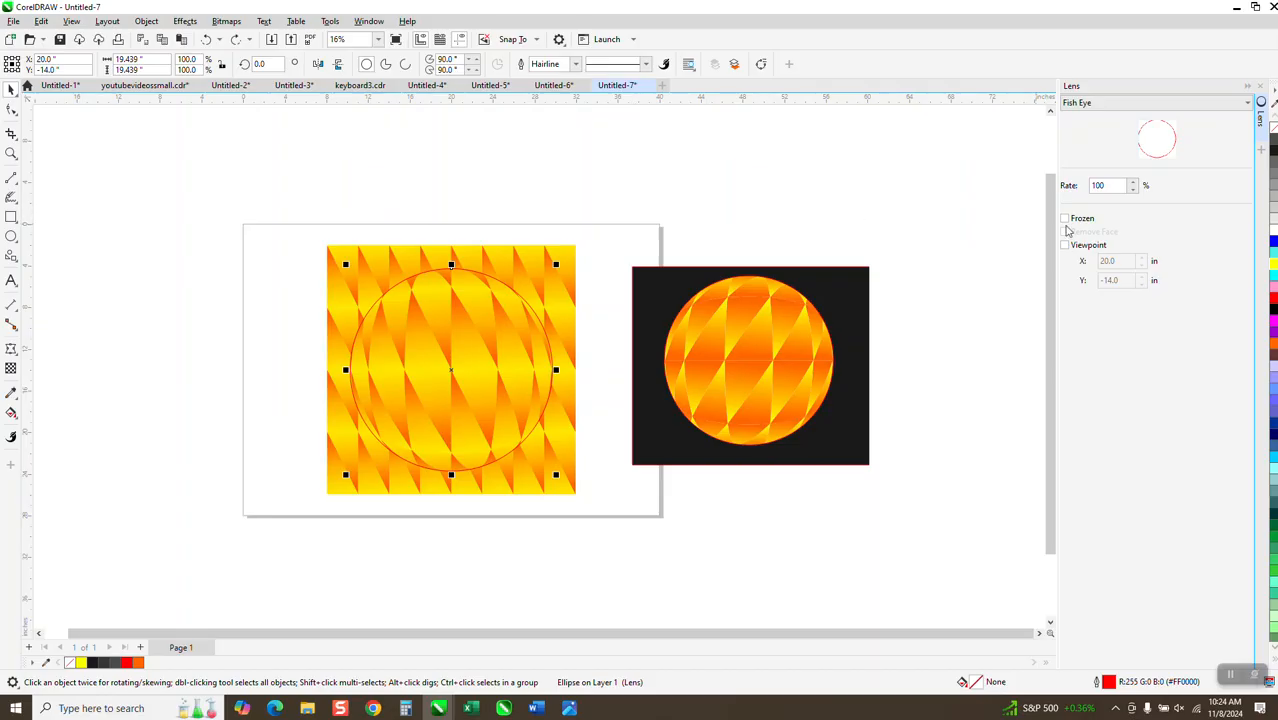
Freeze the fish-eye lens and move the distorted sphere off the pattern, to its left
click(1065, 219)
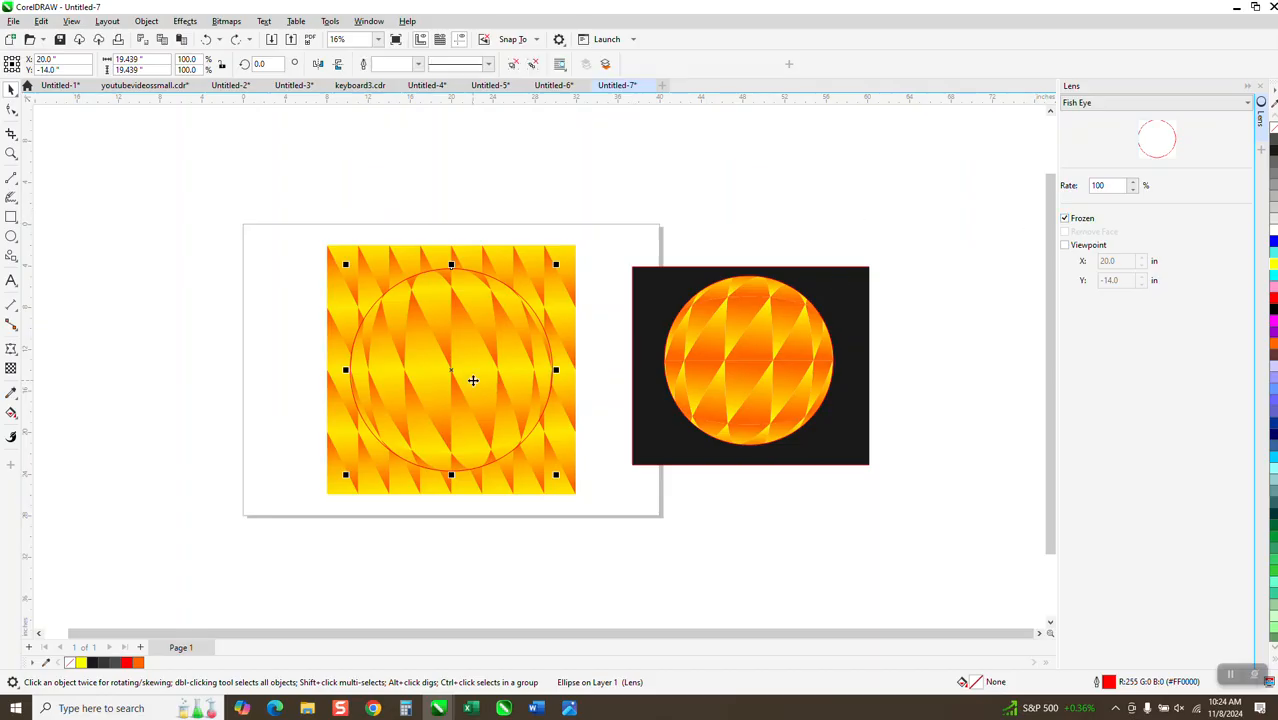
drag(472, 378, 220, 370)
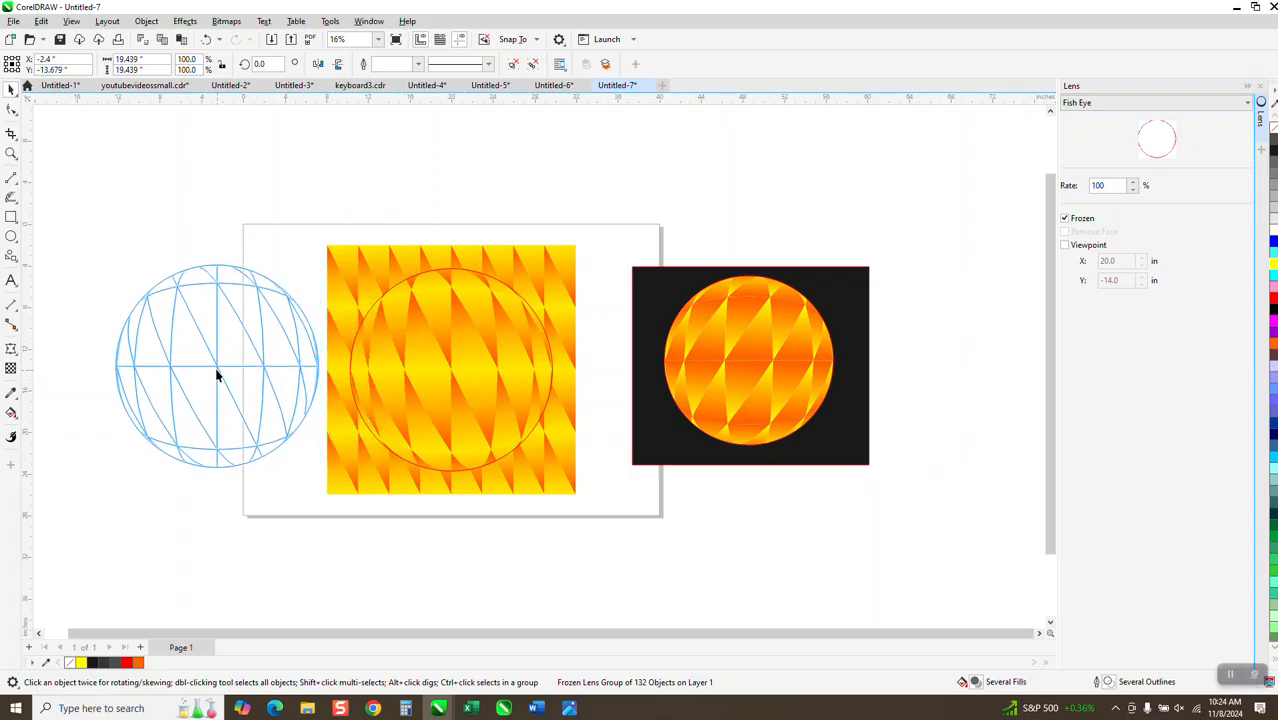
Move the dark background rectangle from the reference sphere to behind the new sphere, and examine the result up close
drag(650, 334, 120, 322)
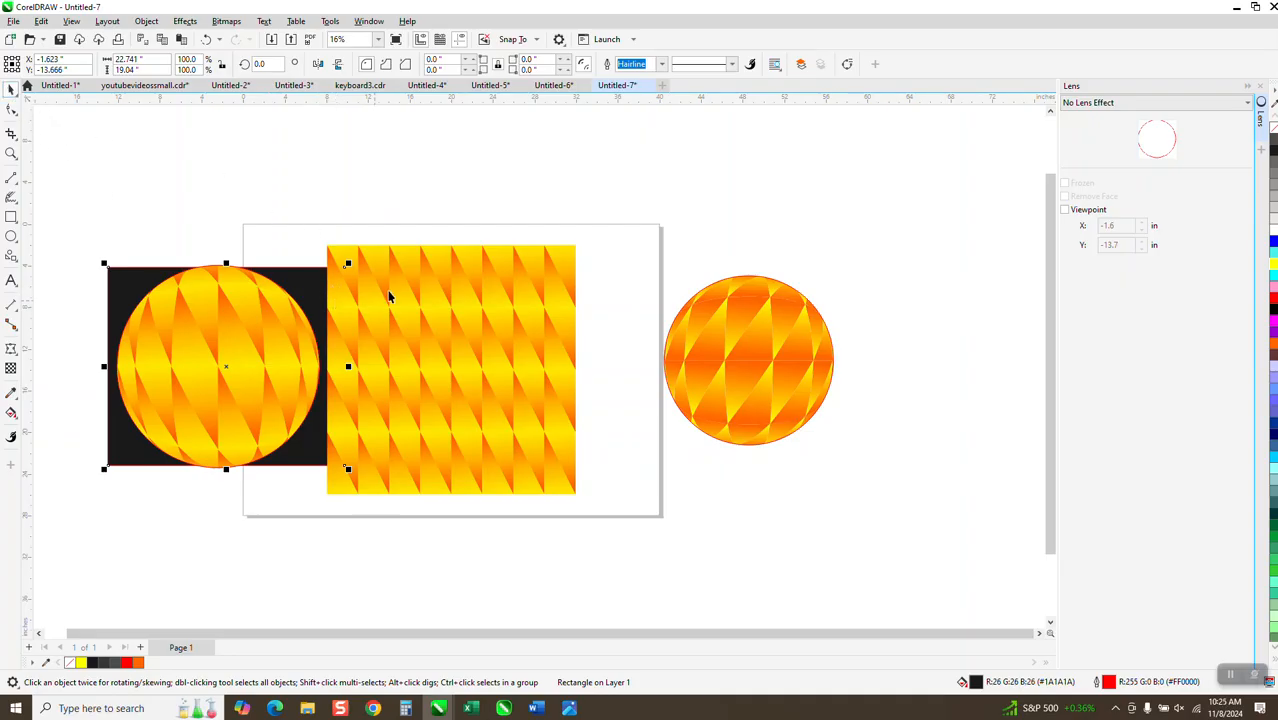
click(11, 153)
drag(122, 270, 349, 486)
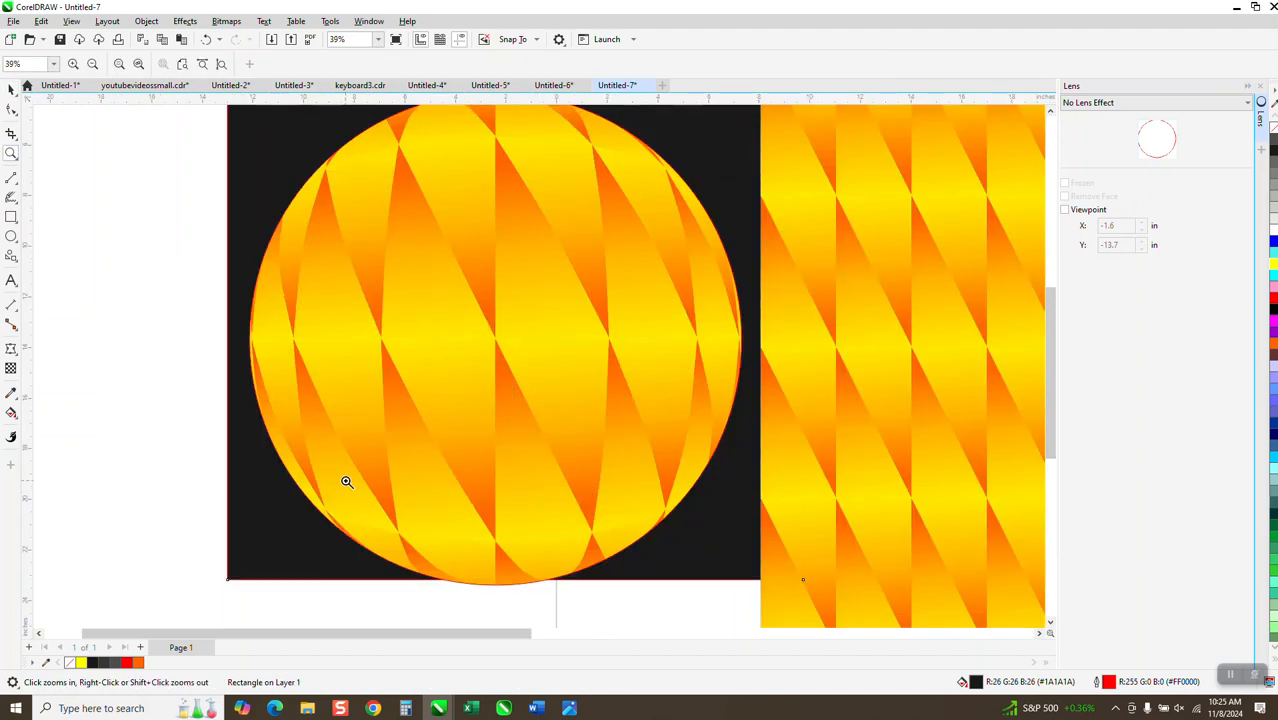
scroll(337, 439, down, 2)
click(11, 89)
scroll(401, 266, down, 1)
scroll(451, 280, down, 1)
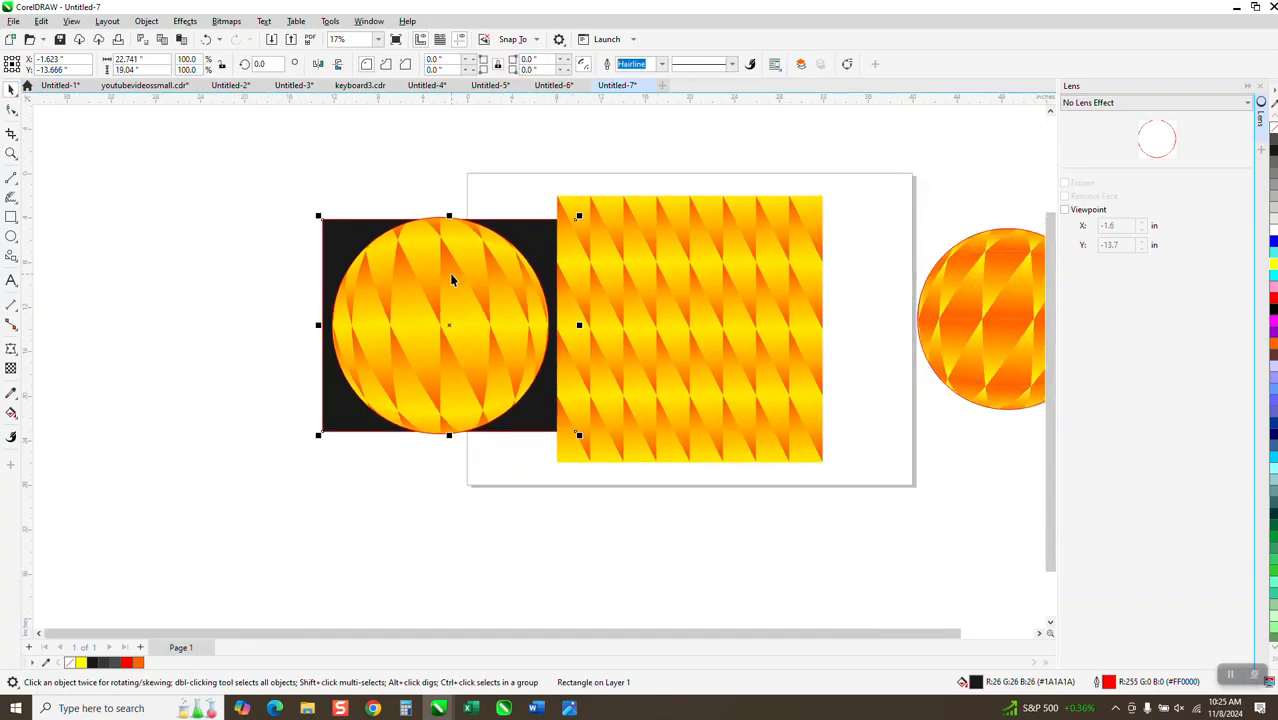